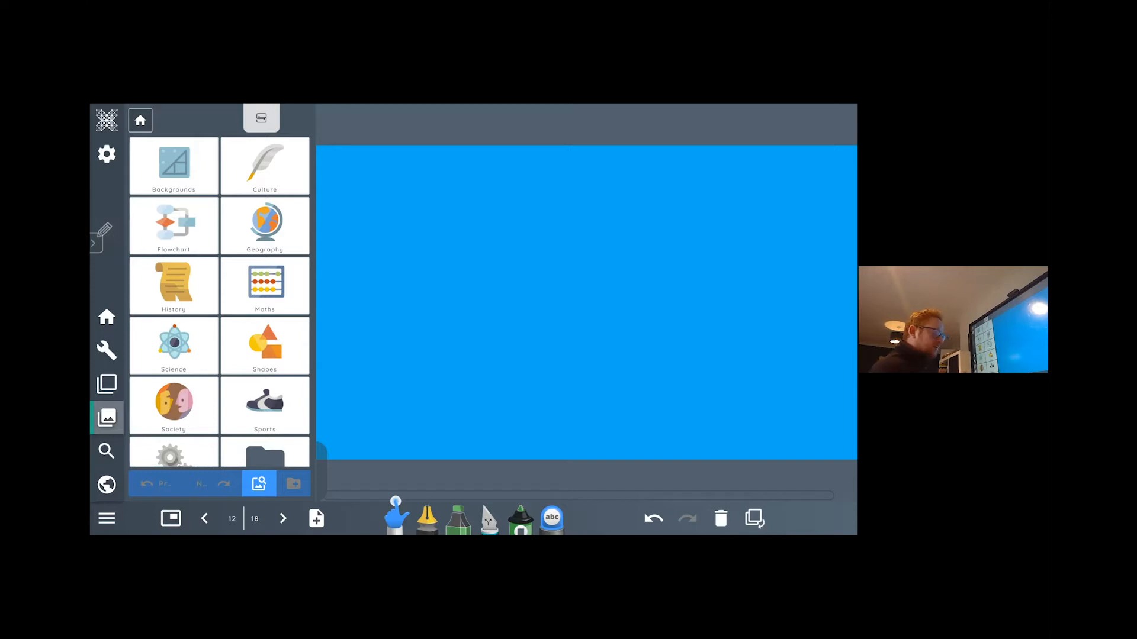
- Run a media search for FIBONACCI with Images as the search source
{"action": "left_click", "coordinate": [107, 452]}
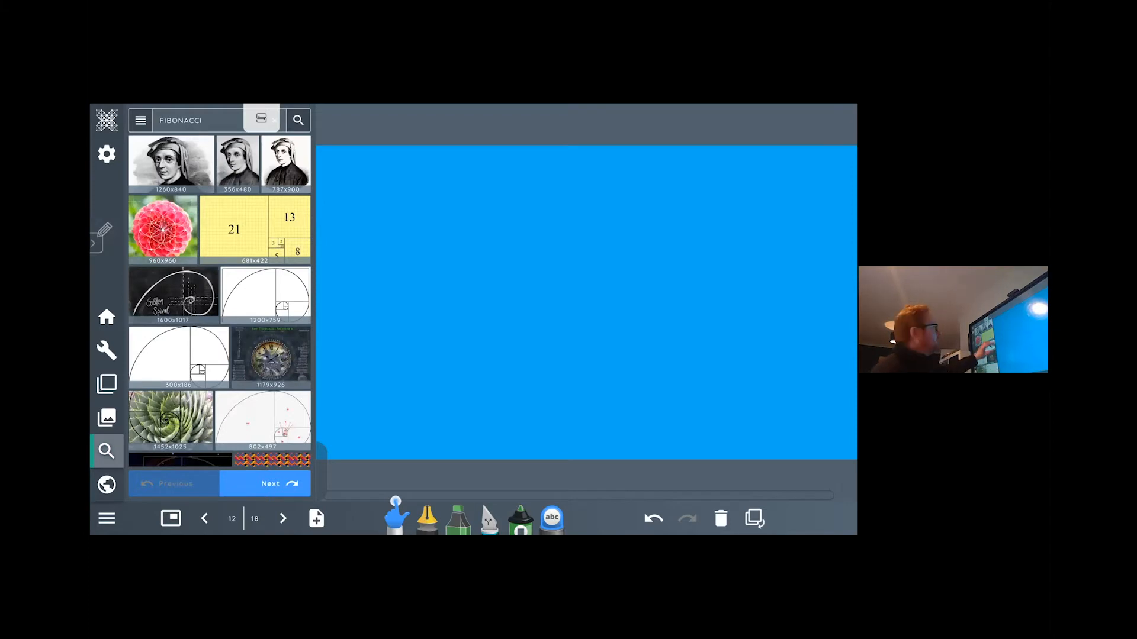
{"action": "left_click", "coordinate": [202, 121]}
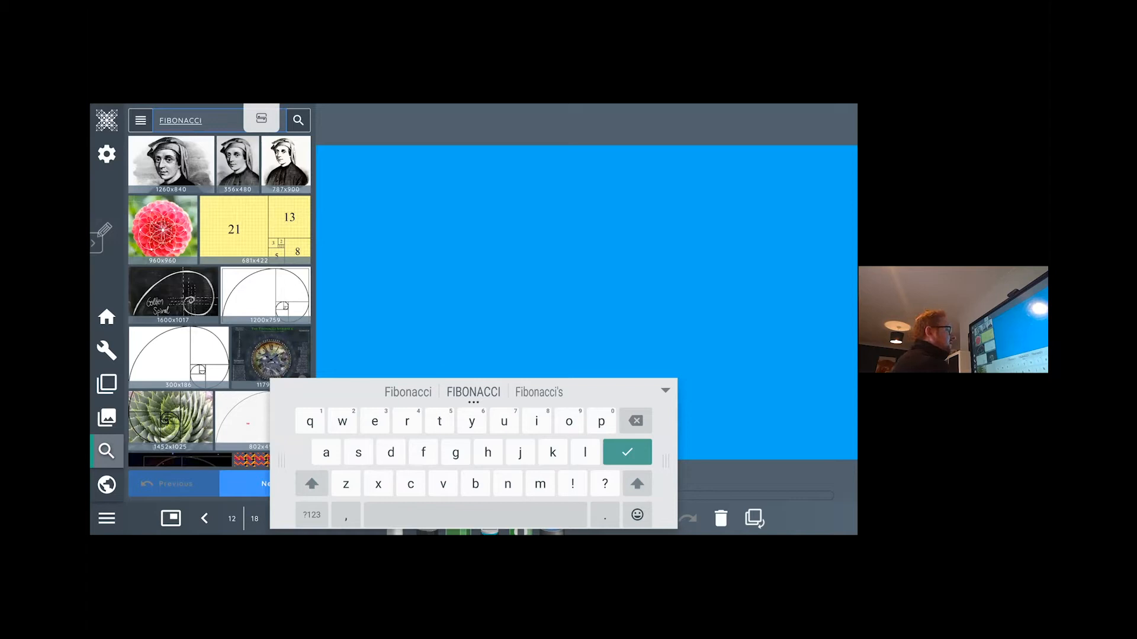
{"action": "key", "text": "Return"}
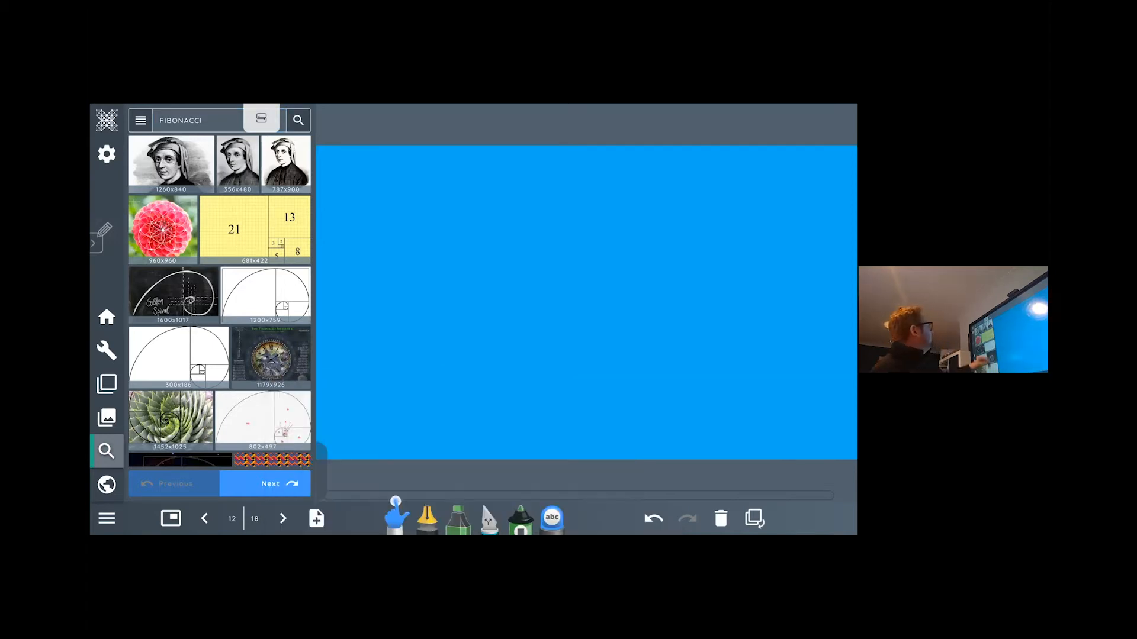
{"action": "left_click", "coordinate": [140, 120]}
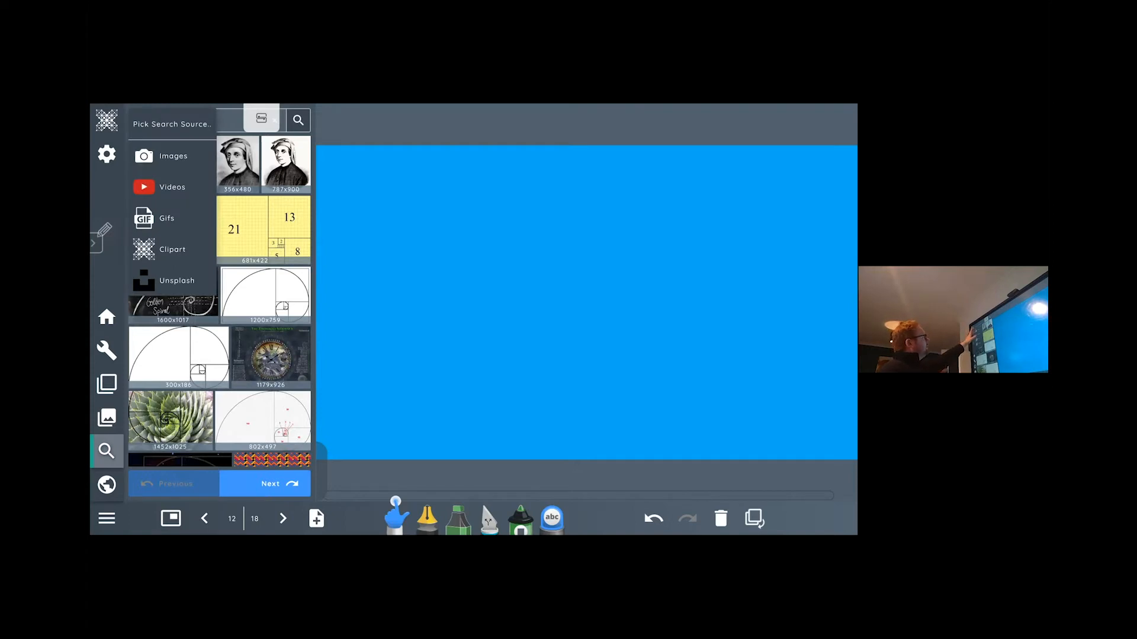
{"action": "left_click", "coordinate": [168, 155]}
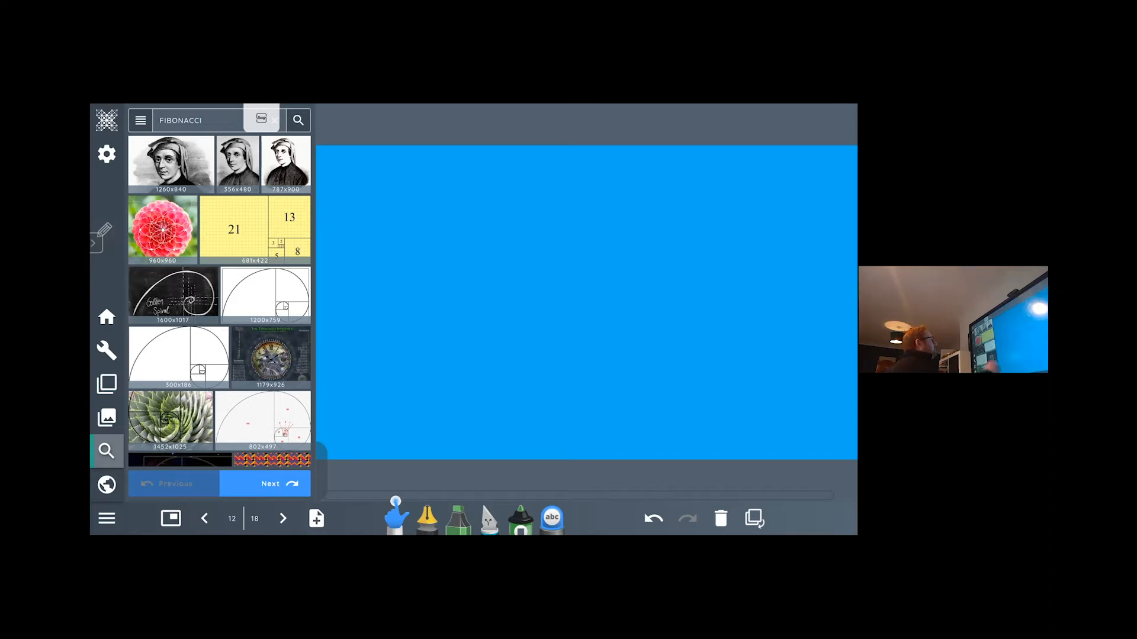
- Place the 787x900 Fibonacci portrait in the upper-left area of the blue page and straighten it upright
{"action": "left_click_drag", "start_coordinate": [286, 164], "coordinate": [363, 206]}
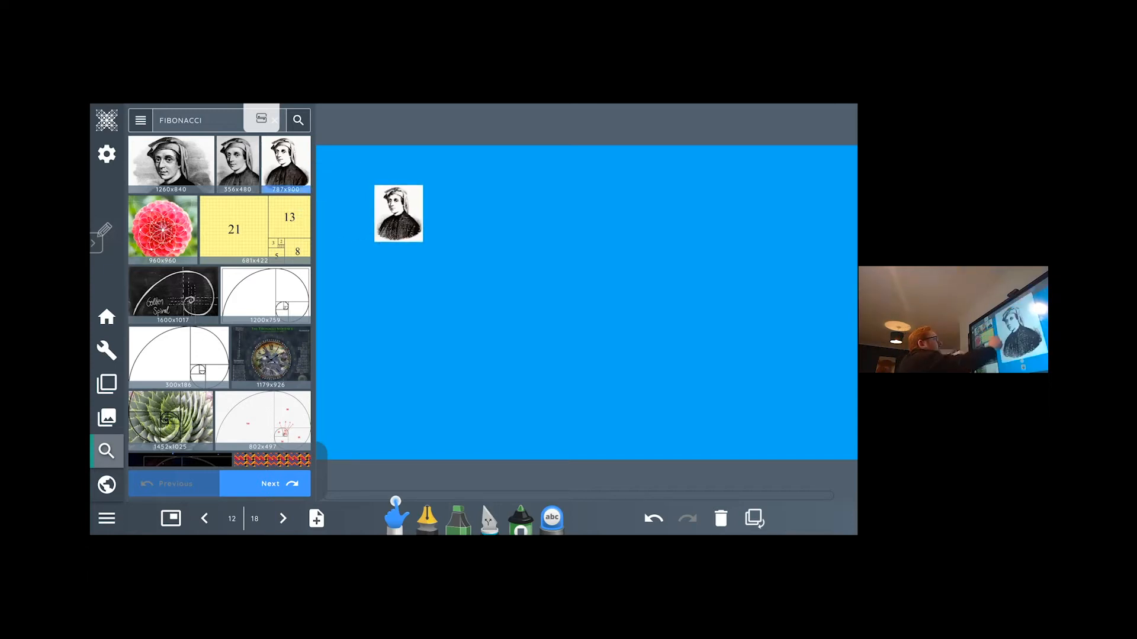
{"action": "left_click_drag", "start_coordinate": [463, 262], "coordinate": [391, 226]}
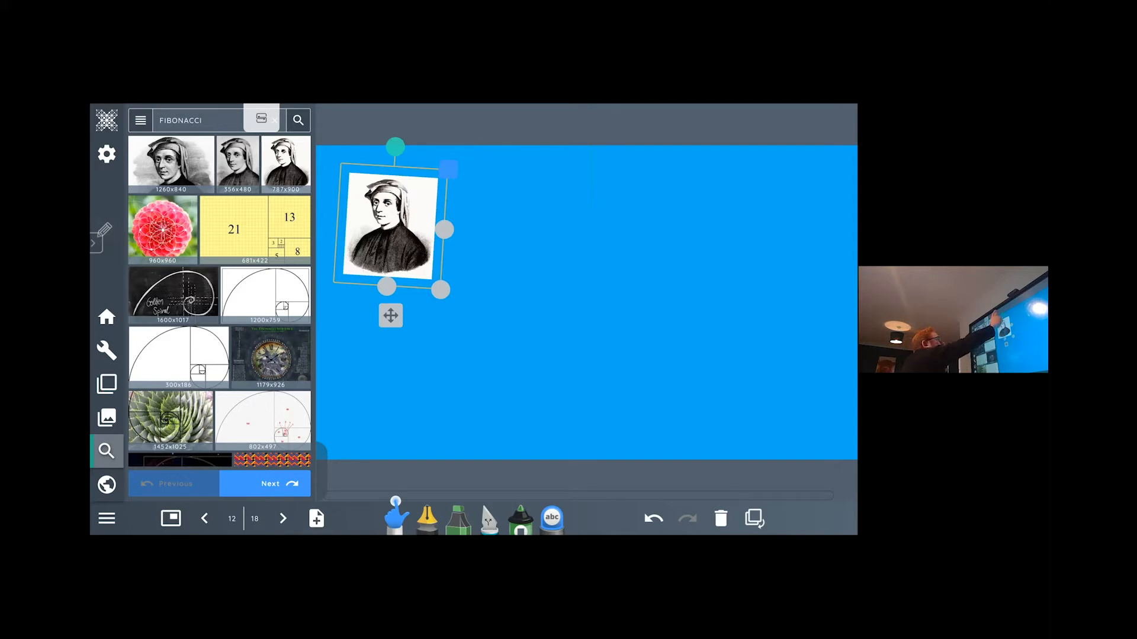
{"action": "left_click_drag", "start_coordinate": [395, 147], "coordinate": [390, 147]}
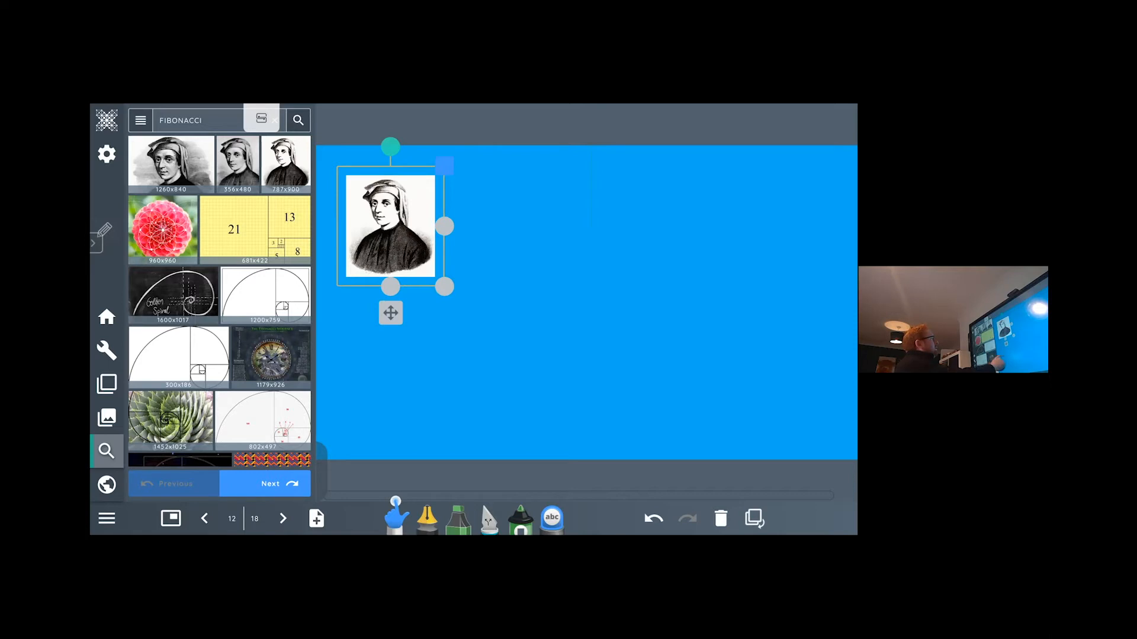
{"action": "key", "text": "Escape"}
{"action": "right_click", "coordinate": [369, 371]}
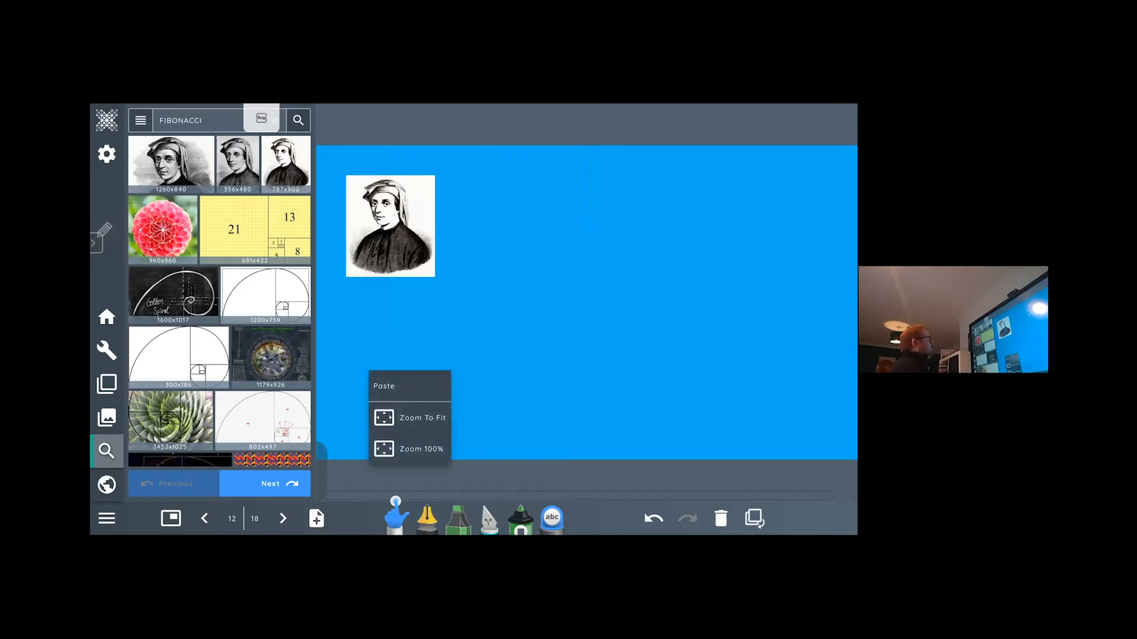
{"action": "key", "text": "Escape"}
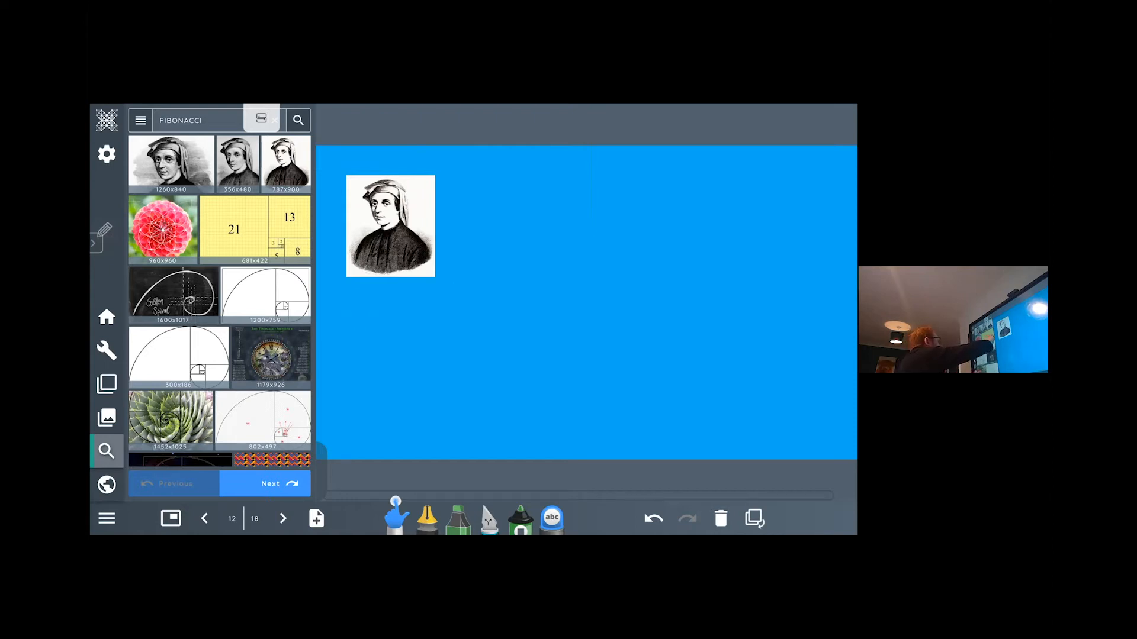
- Add the yellow number-squares diagram, the 1200x759 spiral outline and the aloe spiral photo to the page
{"action": "left_click_drag", "start_coordinate": [255, 230], "coordinate": [617, 288]}
{"action": "left_click_drag", "start_coordinate": [265, 295], "coordinate": [599, 330]}
{"action": "left_click_drag", "start_coordinate": [170, 421], "coordinate": [431, 366]}
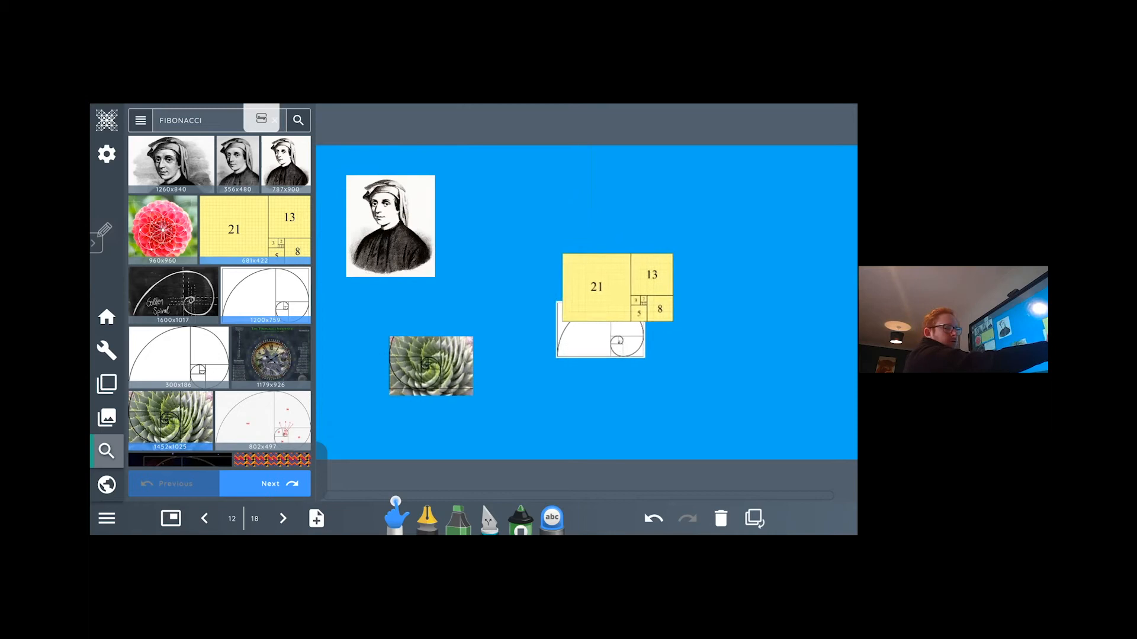
{"action": "left_click_drag", "start_coordinate": [617, 288], "coordinate": [666, 314]}
{"action": "left_click_drag", "start_coordinate": [600, 330], "coordinate": [638, 343]}
{"action": "left_click_drag", "start_coordinate": [431, 366], "coordinate": [487, 354]}
{"action": "left_click_drag", "start_coordinate": [666, 314], "coordinate": [681, 333]}
{"action": "left_click_drag", "start_coordinate": [638, 342], "coordinate": [640, 345]}
{"action": "left_click_drag", "start_coordinate": [487, 354], "coordinate": [497, 355]}
{"action": "left_click_drag", "start_coordinate": [681, 334], "coordinate": [688, 345]}
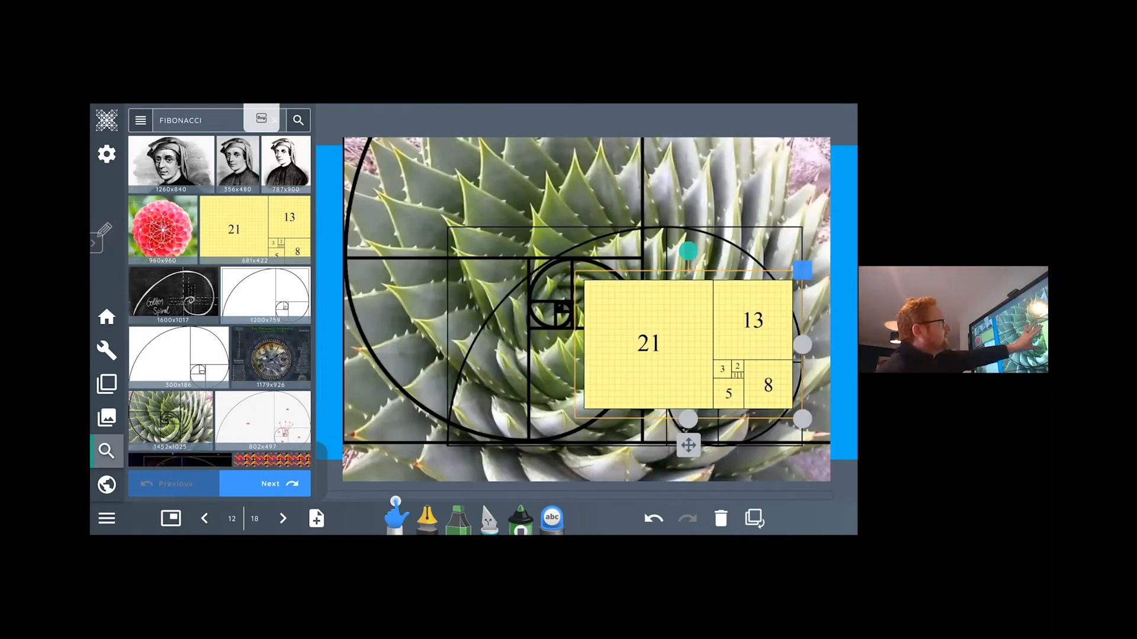
- Scale down the yellow diagram, the spiral outline and the aloe photo to small pictures
{"action": "left_click_drag", "start_coordinate": [803, 419], "coordinate": [736, 391]}
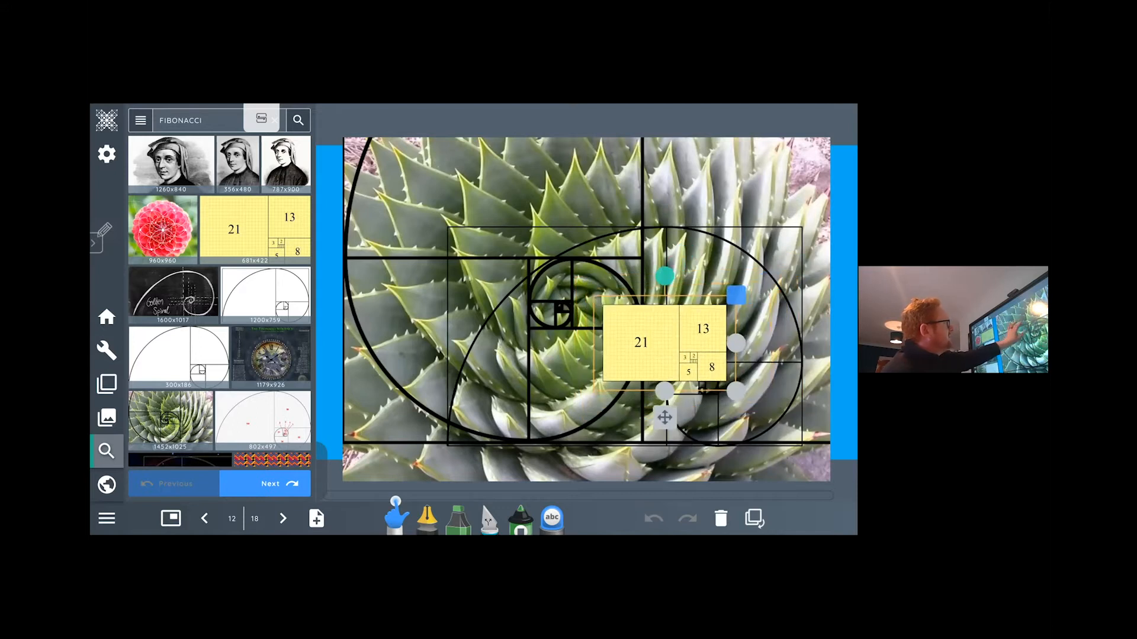
{"action": "left_click", "coordinate": [509, 331]}
{"action": "left_click_drag", "start_coordinate": [819, 462], "coordinate": [619, 380]}
{"action": "left_click", "coordinate": [426, 296]}
{"action": "left_click_drag", "start_coordinate": [841, 490], "coordinate": [554, 361]}
- Stack the three pictures in a column right of the portrait: aloe photo, yellow diagram, spiral outline
{"action": "left_click_drag", "start_coordinate": [472, 314], "coordinate": [681, 237]}
{"action": "left_click_drag", "start_coordinate": [664, 342], "coordinate": [681, 325]}
{"action": "left_click_drag", "start_coordinate": [539, 326], "coordinate": [691, 402]}
{"action": "mouse_move", "coordinate": [691, 331]}
{"action": "left_mouse_down"}
{"action": "mouse_move", "coordinate": [687, 350]}
{"action": "mouse_move", "coordinate": [686, 341]}
{"action": "left_mouse_up"}
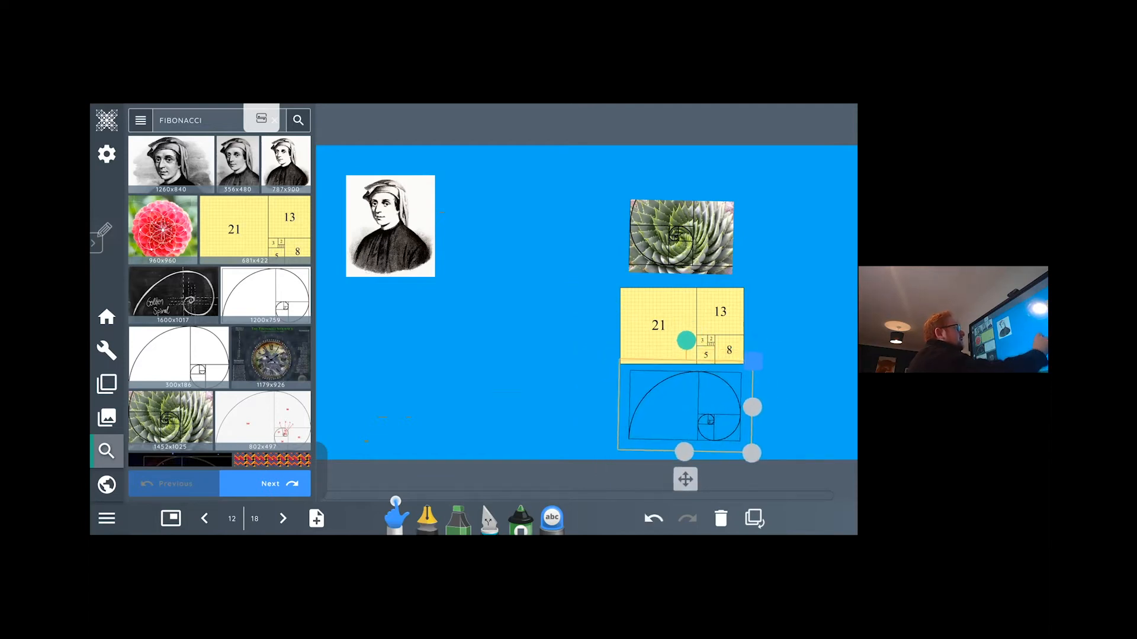
- Group the three stacked pictures and move the group up towards the page's right edge
{"action": "mouse_move", "coordinate": [611, 170]}
{"action": "left_mouse_down"}
{"action": "mouse_move", "coordinate": [681, 278]}
{"action": "mouse_move", "coordinate": [682, 450]}
{"action": "left_mouse_up"}
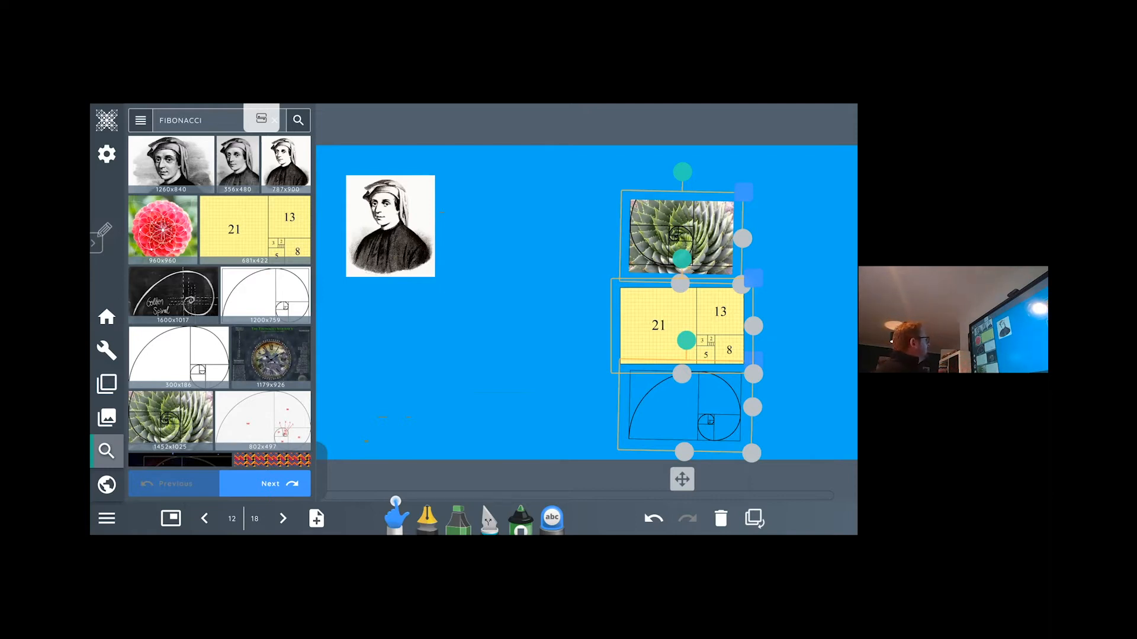
{"action": "left_click", "coordinate": [107, 350]}
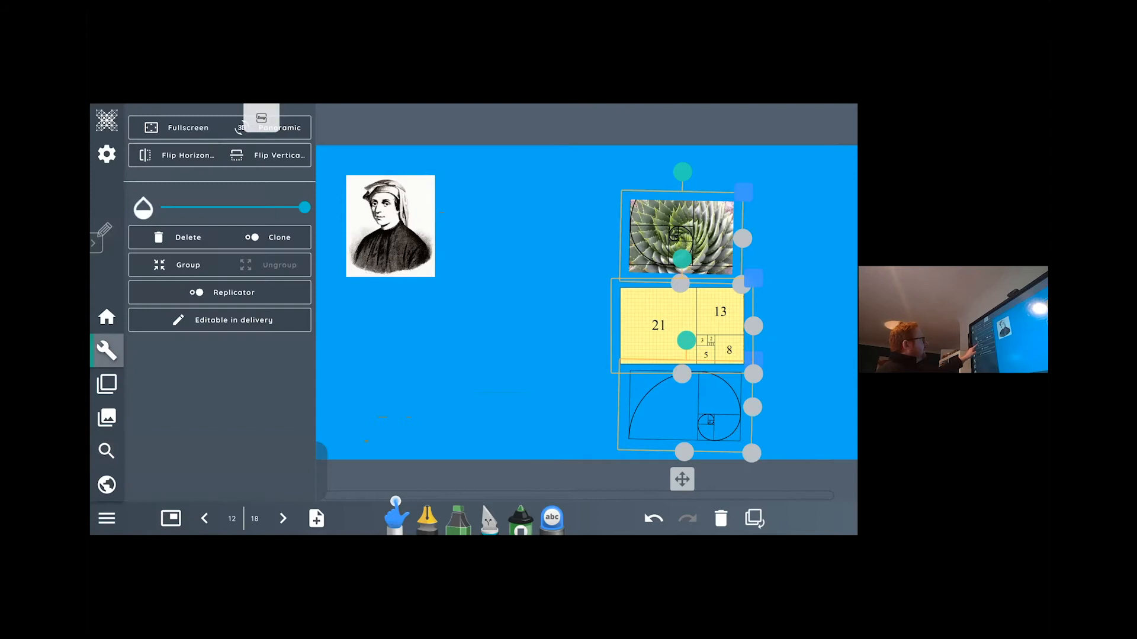
{"action": "left_click", "coordinate": [178, 265]}
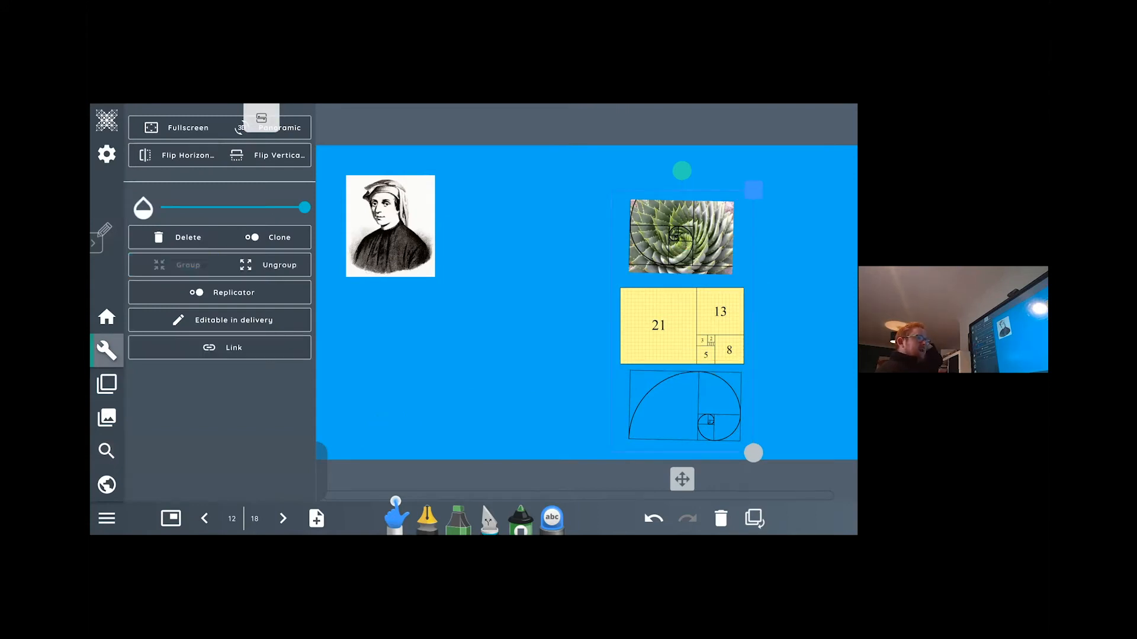
{"action": "left_click_drag", "start_coordinate": [682, 479], "coordinate": [724, 452]}
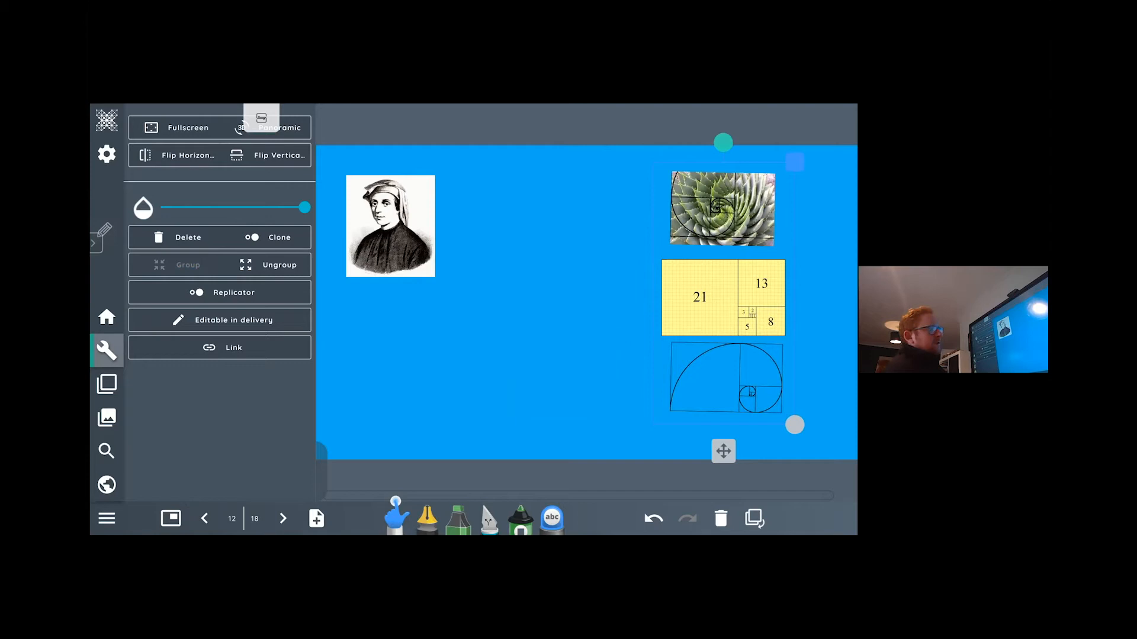
- Shift the yellow diagram slightly within the group and ungroup the three pictures
{"action": "left_click", "coordinate": [722, 297]}
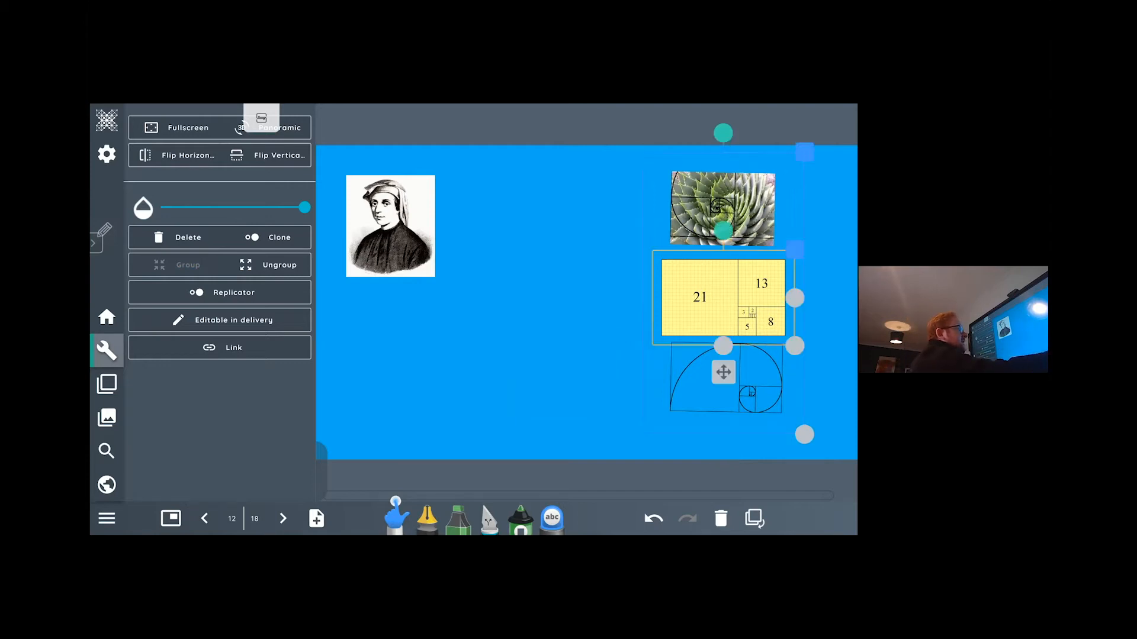
{"action": "mouse_move", "coordinate": [723, 372]}
{"action": "left_mouse_down"}
{"action": "mouse_move", "coordinate": [730, 458]}
{"action": "mouse_move", "coordinate": [708, 393]}
{"action": "mouse_move", "coordinate": [566, 376]}
{"action": "mouse_move", "coordinate": [730, 376]}
{"action": "left_mouse_up"}
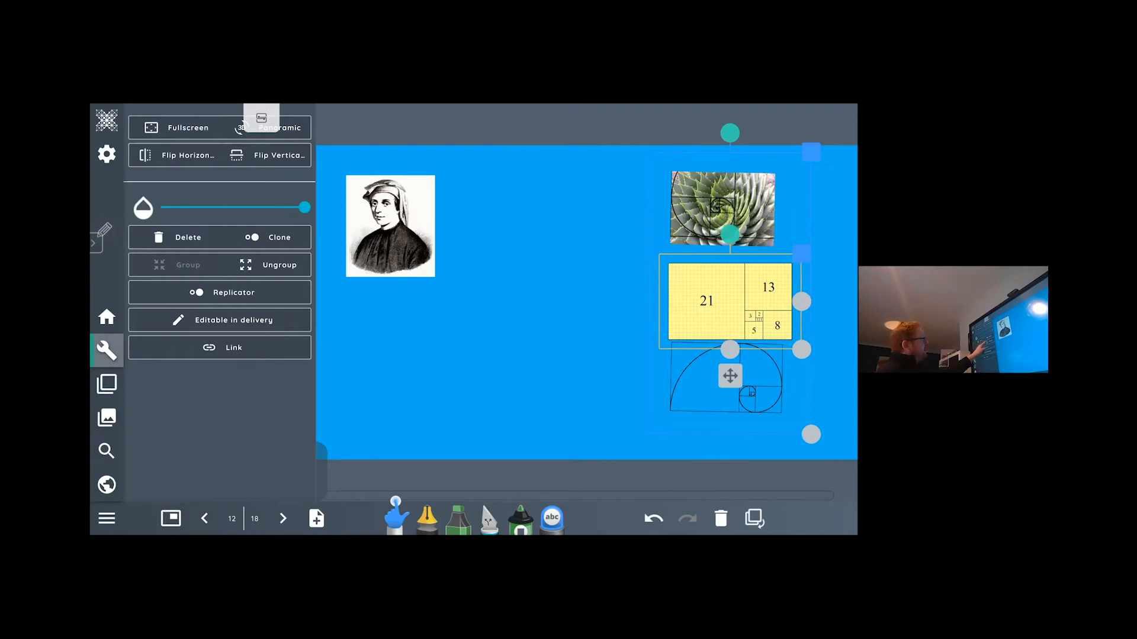
{"action": "left_click", "coordinate": [268, 265]}
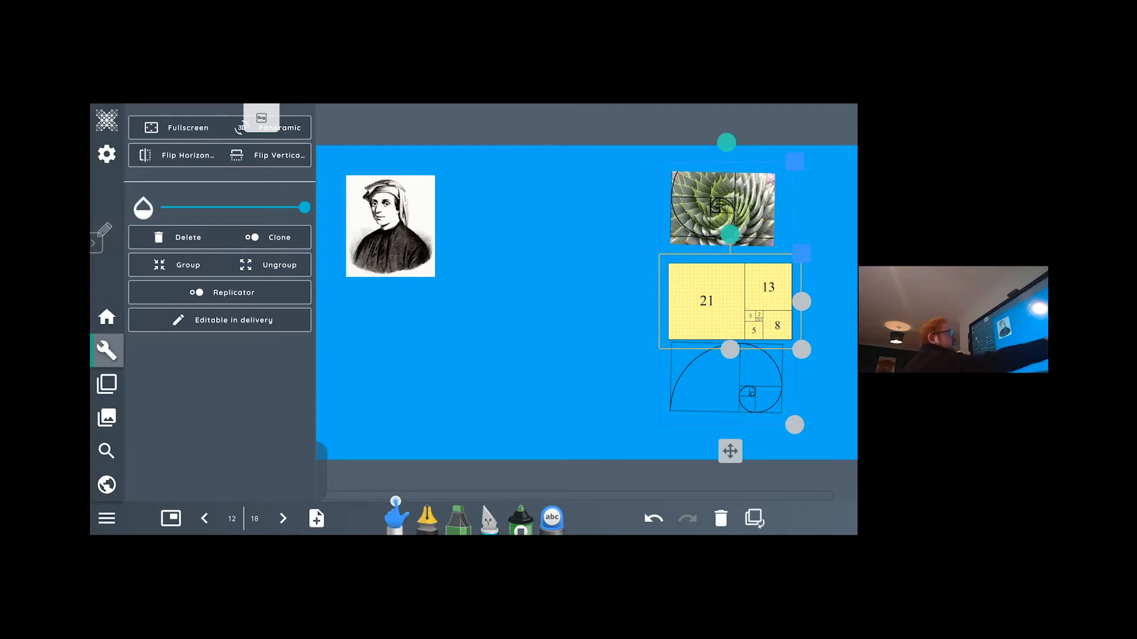
- Move the aloe photo and spiral outline closer to the page's right edge and realign the yellow diagram between them
{"action": "left_click_drag", "start_coordinate": [730, 302], "coordinate": [539, 304]}
{"action": "mouse_move", "coordinate": [726, 378]}
{"action": "left_mouse_down"}
{"action": "mouse_move", "coordinate": [711, 370]}
{"action": "mouse_move", "coordinate": [726, 361]}
{"action": "mouse_move", "coordinate": [754, 379]}
{"action": "mouse_move", "coordinate": [746, 388]}
{"action": "left_mouse_up"}
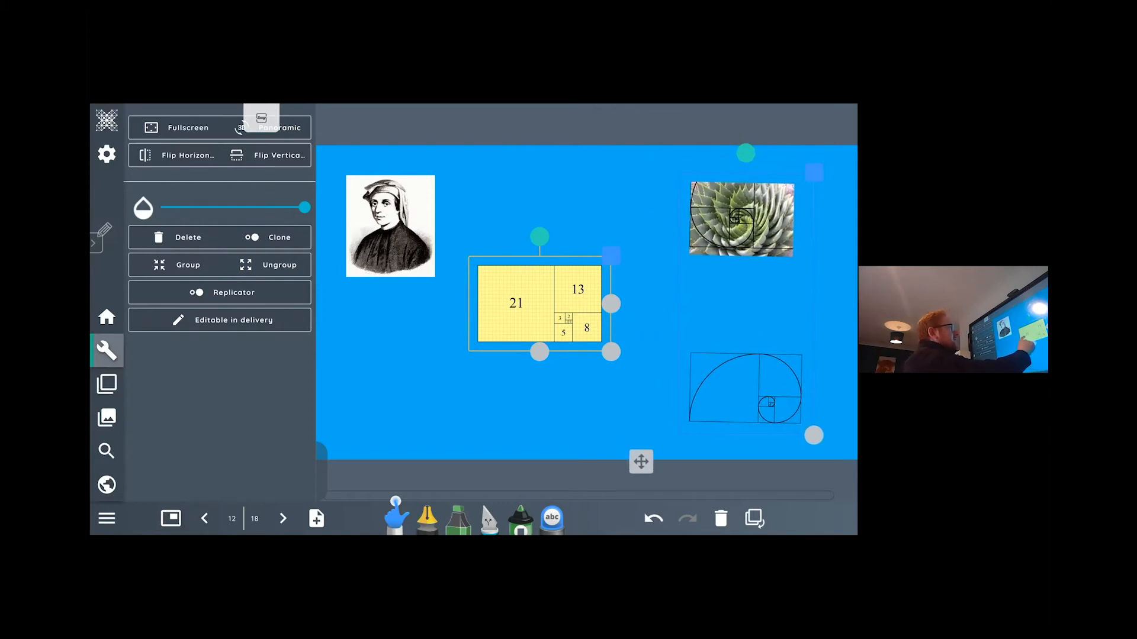
{"action": "left_click_drag", "start_coordinate": [539, 304], "coordinate": [751, 307]}
{"action": "right_click", "coordinate": [600, 352]}
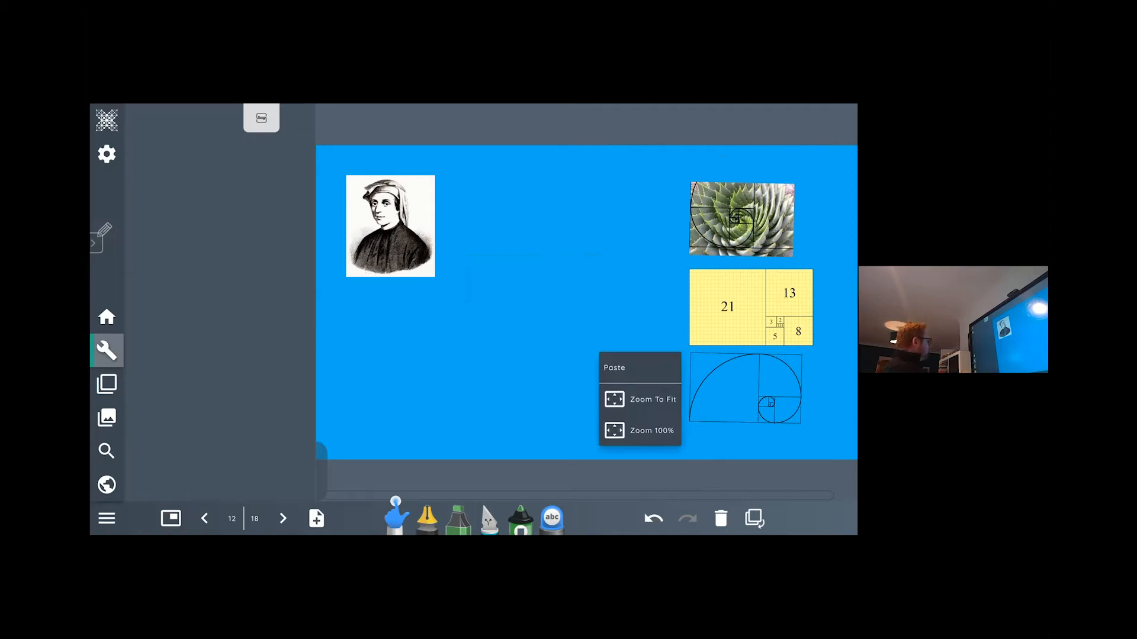
- Change the FIBONACCI search source to Videos and browse the results for suitable clips
{"action": "left_click", "coordinate": [107, 451]}
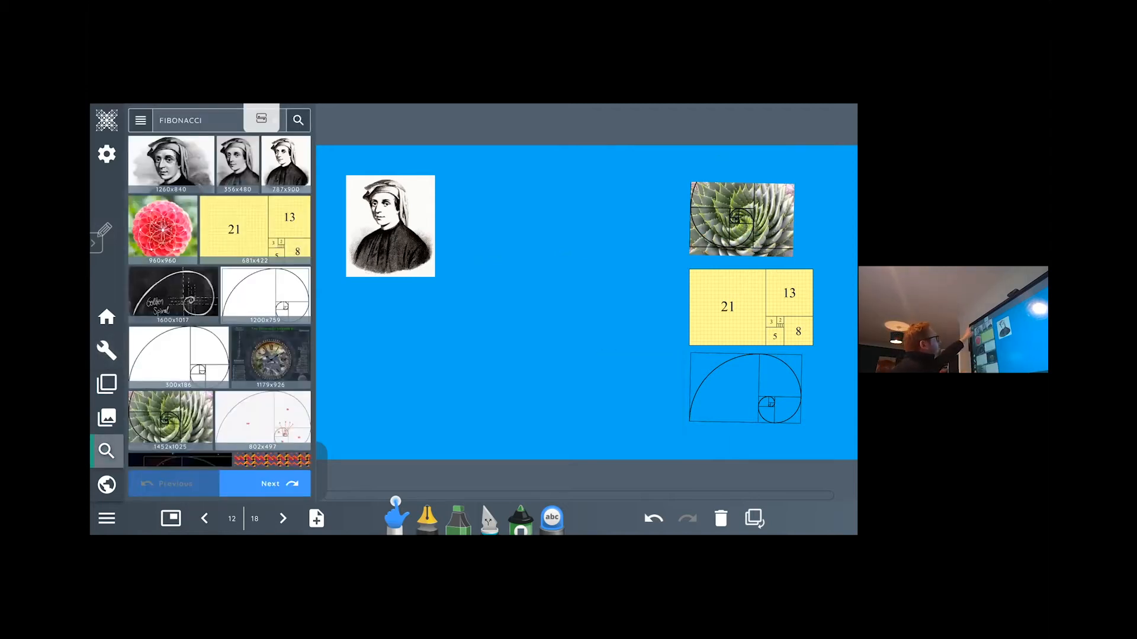
{"action": "left_click", "coordinate": [140, 121]}
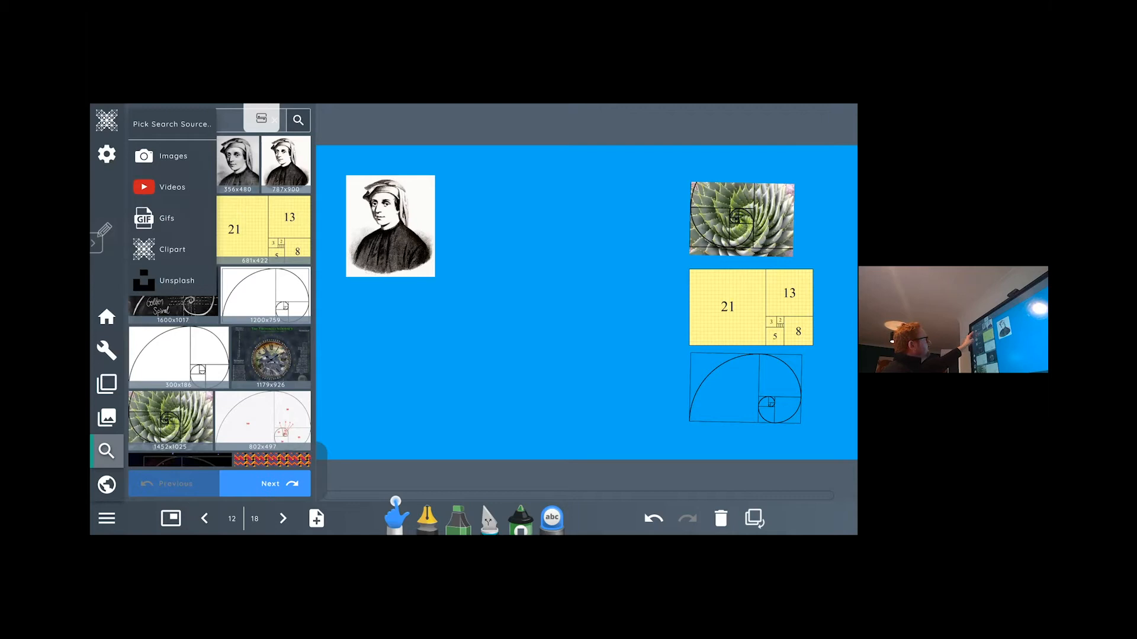
{"action": "left_click", "coordinate": [165, 187]}
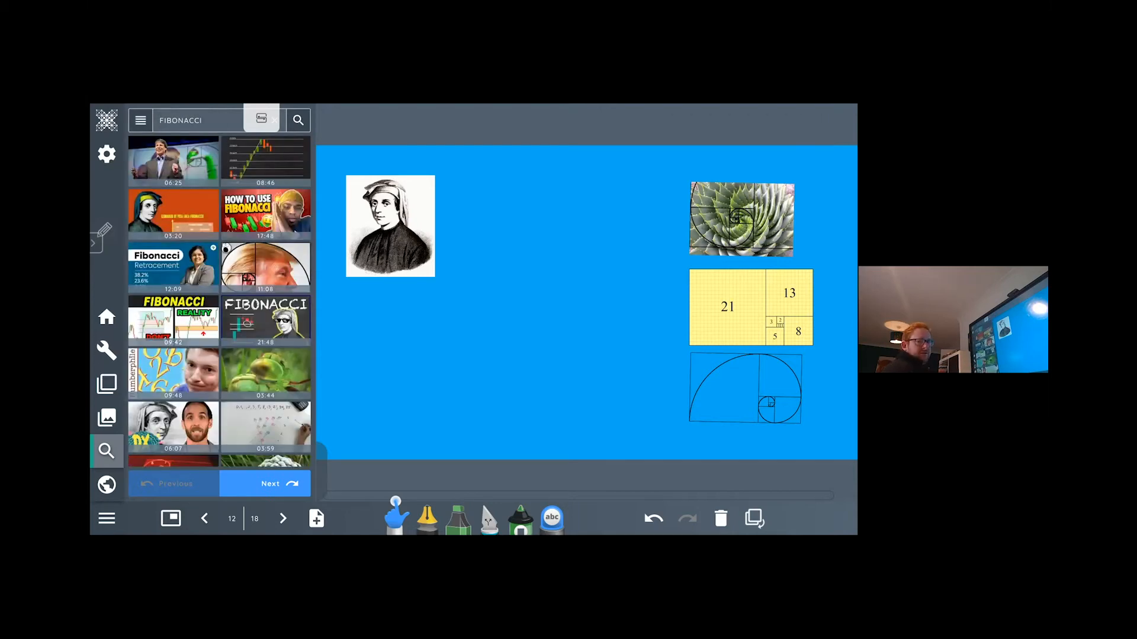
{"action": "scroll", "coordinate": [219, 302], "scroll_direction": "down", "scroll_amount": 5}
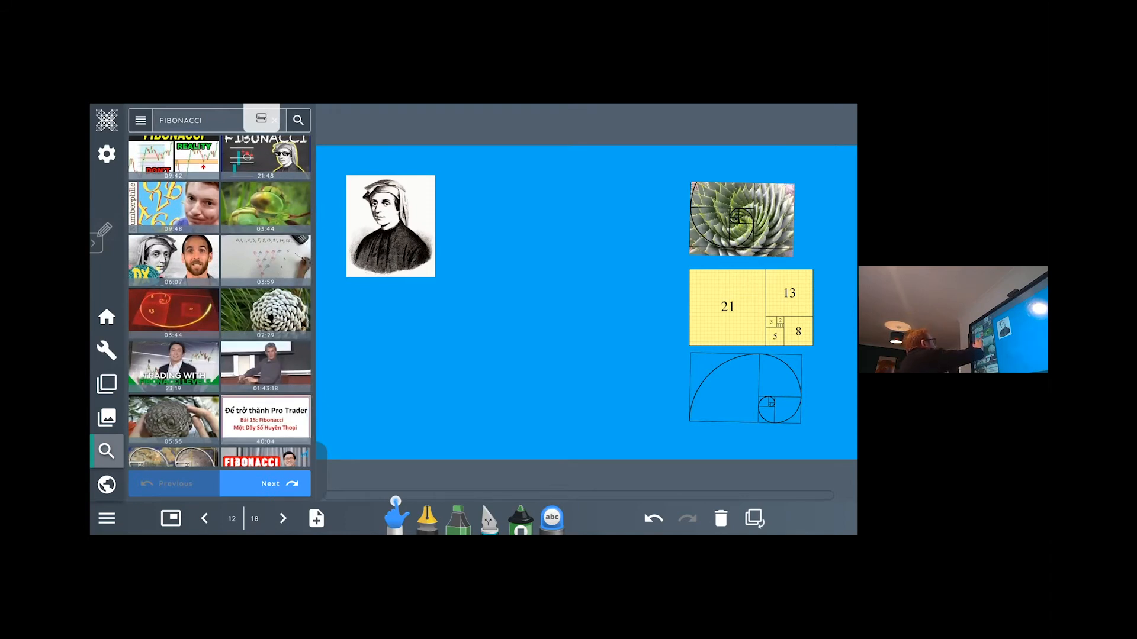
- Add the red golden-spiral video (03:44) and the video with the portrait and bearded man (06:07) to the page
{"action": "left_click_drag", "start_coordinate": [173, 314], "coordinate": [206, 320]}
{"action": "left_click_drag", "start_coordinate": [173, 261], "coordinate": [206, 266]}
{"action": "left_click_drag", "start_coordinate": [206, 320], "coordinate": [352, 331]}
{"action": "left_click_drag", "start_coordinate": [206, 267], "coordinate": [375, 271]}
{"action": "left_click_drag", "start_coordinate": [352, 331], "coordinate": [490, 353]}
{"action": "left_click_drag", "start_coordinate": [375, 272], "coordinate": [567, 305]}
{"action": "left_click_drag", "start_coordinate": [489, 353], "coordinate": [554, 354]}
{"action": "left_click_drag", "start_coordinate": [567, 305], "coordinate": [572, 307]}
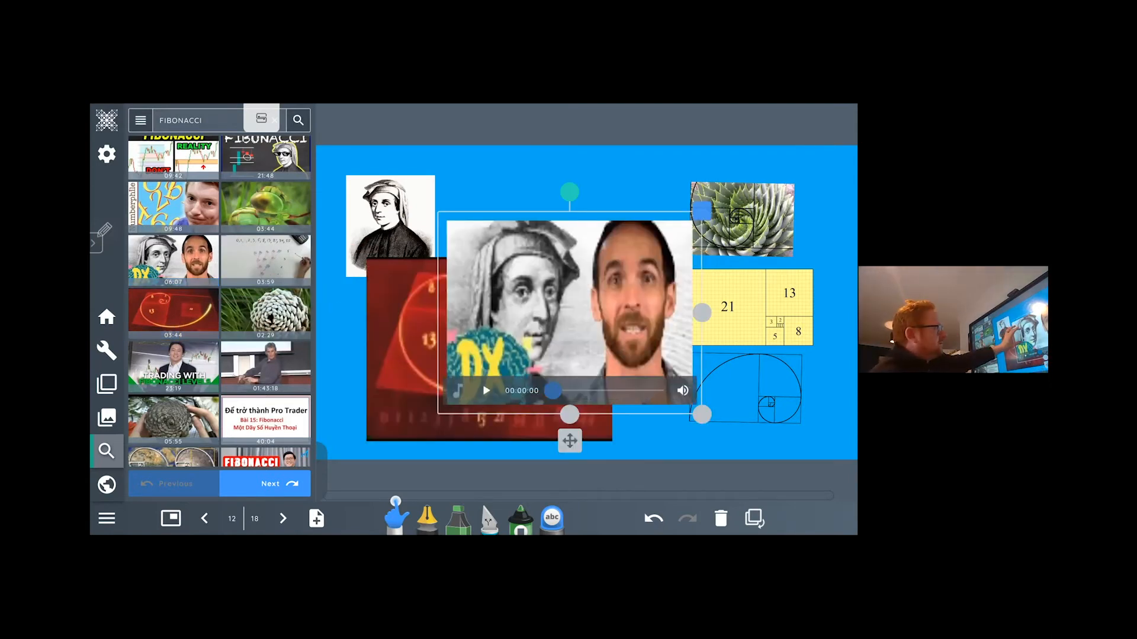
- Shrink both videos and place them left of the picture column, with the bearded-man video above the red spiral video
{"action": "left_click_drag", "start_coordinate": [676, 406], "coordinate": [622, 331]}
{"action": "left_click_drag", "start_coordinate": [552, 364], "coordinate": [598, 303]}
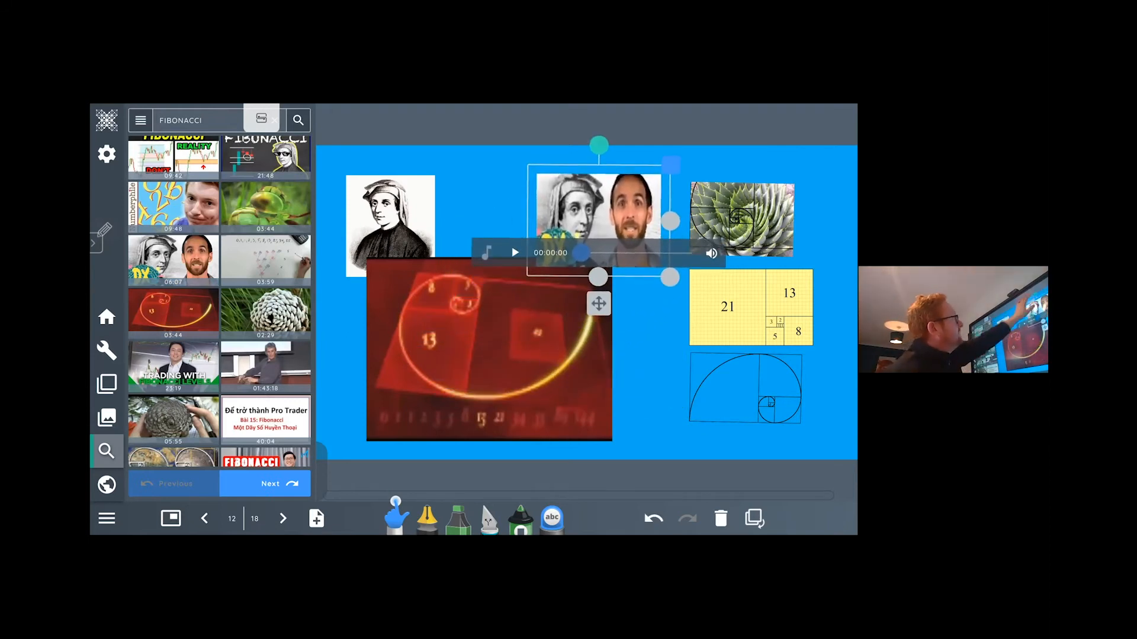
{"action": "left_click_drag", "start_coordinate": [489, 349], "coordinate": [601, 371]}
{"action": "left_click", "coordinate": [601, 371]}
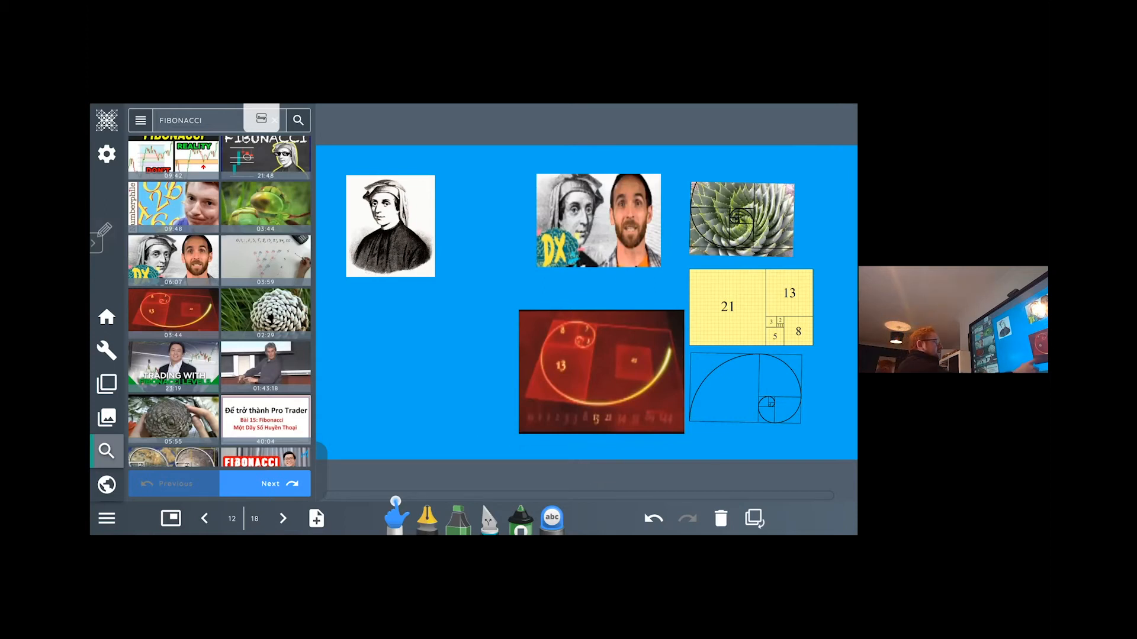
- Show the playback controls of the red spiral video and the bearded-man video, and clear the selection
{"action": "left_click", "coordinate": [601, 372]}
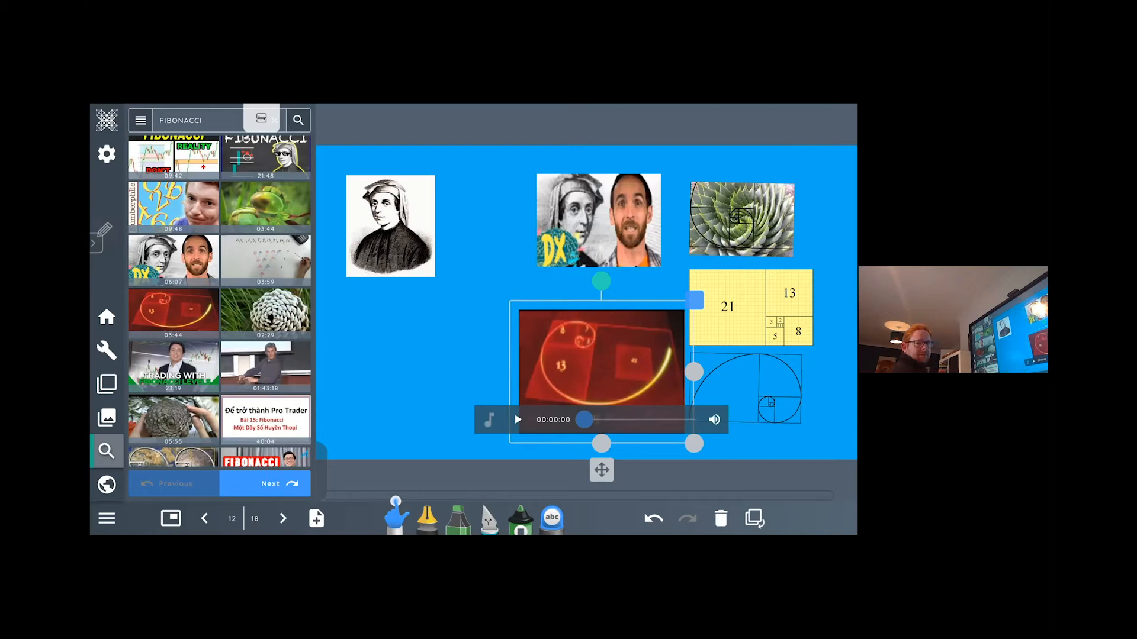
{"action": "left_click", "coordinate": [598, 219]}
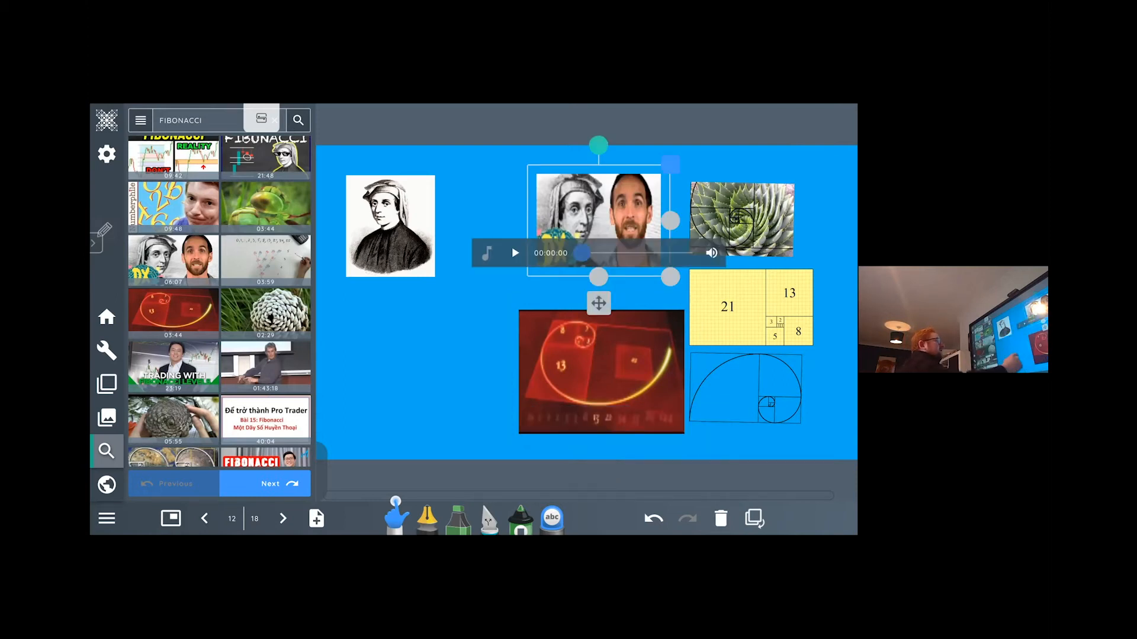
{"action": "left_click", "coordinate": [456, 320]}
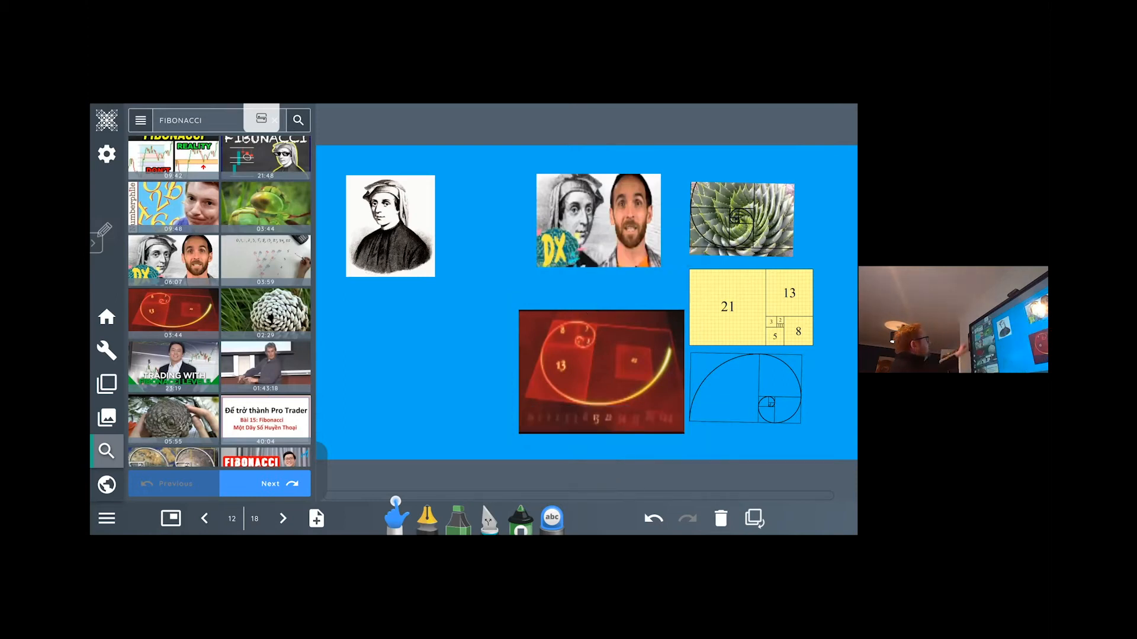
- Change the FIBONACCI search source to Gifs
{"action": "left_click", "coordinate": [140, 120]}
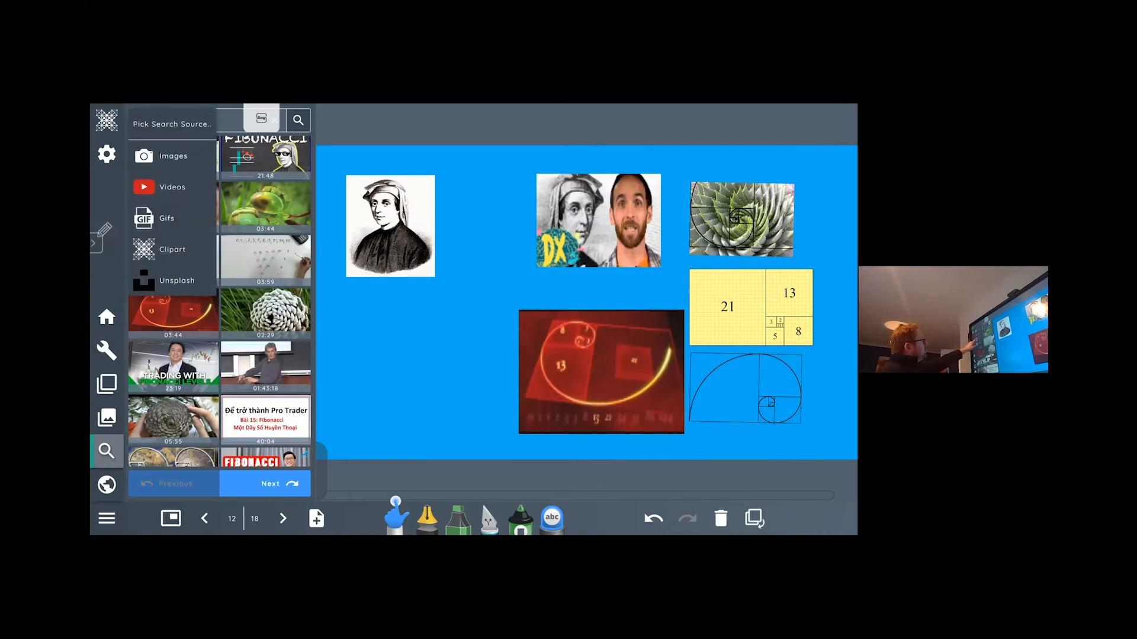
{"action": "left_click", "coordinate": [166, 155]}
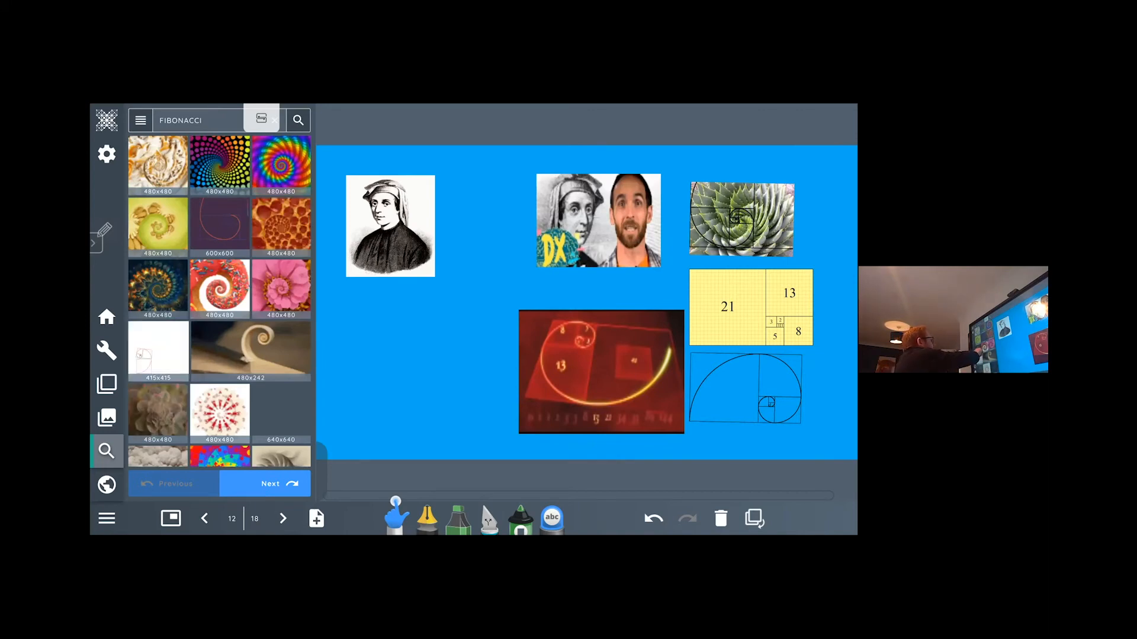
- Add the blue-and-gold fractal spiral GIF and the sprinkled doughnut spiral GIF to the page
{"action": "left_click_drag", "start_coordinate": [157, 287], "coordinate": [240, 310]}
{"action": "left_click_drag", "start_coordinate": [220, 288], "coordinate": [318, 318]}
{"action": "left_click_drag", "start_coordinate": [240, 310], "coordinate": [356, 332]}
{"action": "left_click_drag", "start_coordinate": [318, 318], "coordinate": [444, 354]}
{"action": "left_click_drag", "start_coordinate": [355, 331], "coordinate": [426, 343]}
{"action": "left_click_drag", "start_coordinate": [444, 353], "coordinate": [522, 365]}
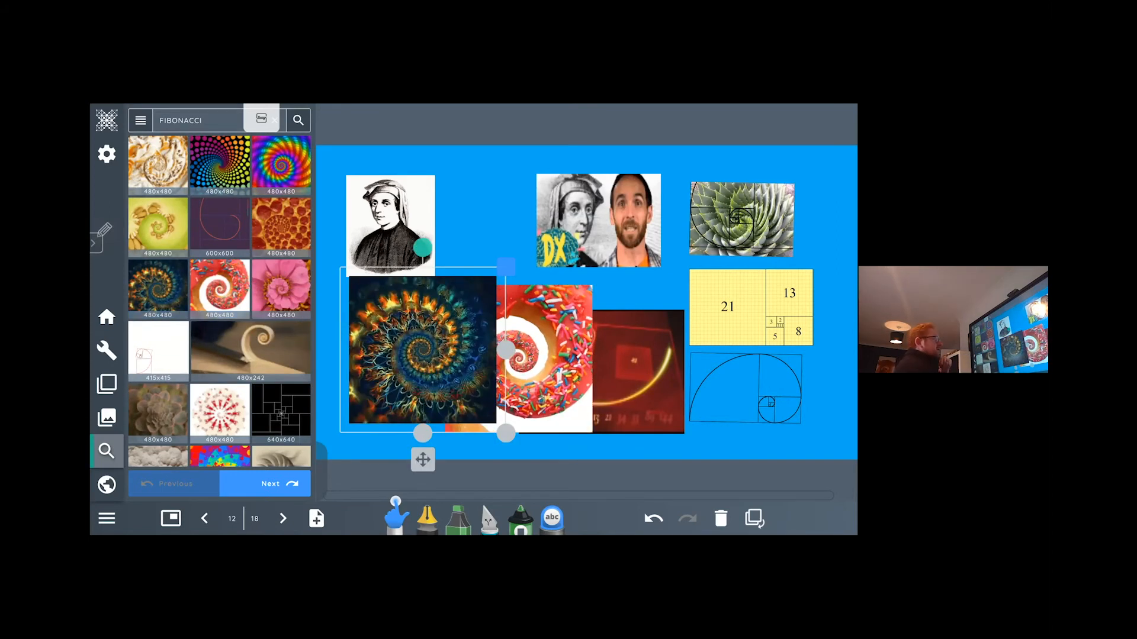
- Shrink both GIFs, placing the doughnut spiral between the portrait and the bearded-man video and the fractal spiral left of the red video
{"action": "left_click_drag", "start_coordinate": [544, 359], "coordinate": [525, 216]}
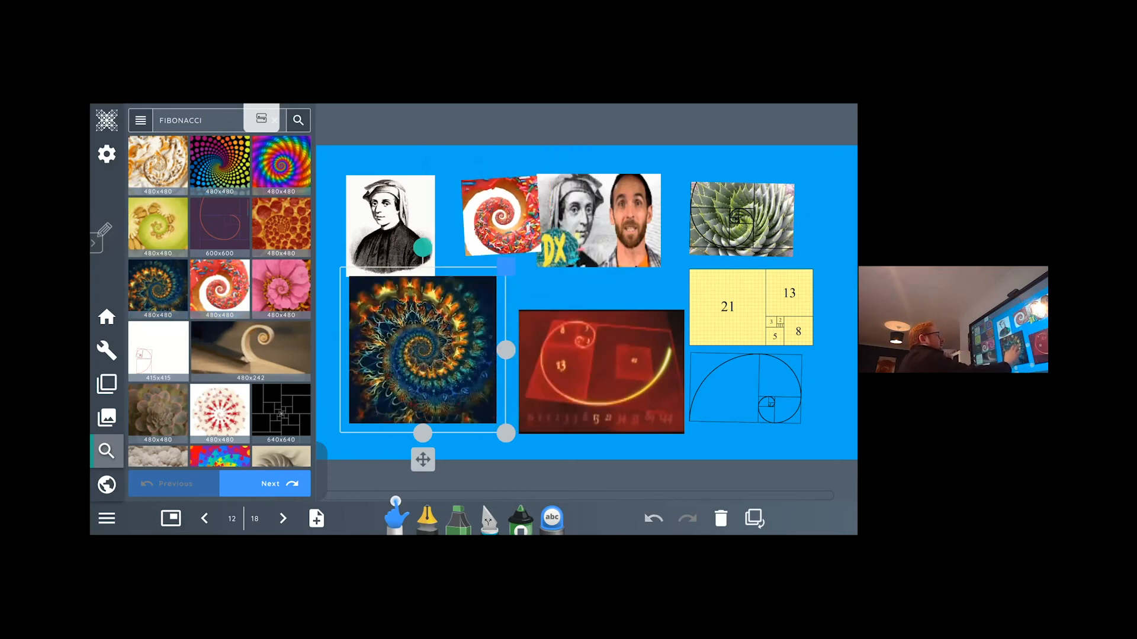
{"action": "left_click_drag", "start_coordinate": [422, 350], "coordinate": [462, 342]}
{"action": "left_click", "coordinate": [500, 216]}
{"action": "left_click_drag", "start_coordinate": [497, 148], "coordinate": [500, 148]}
{"action": "left_click_drag", "start_coordinate": [501, 215], "coordinate": [485, 219]}
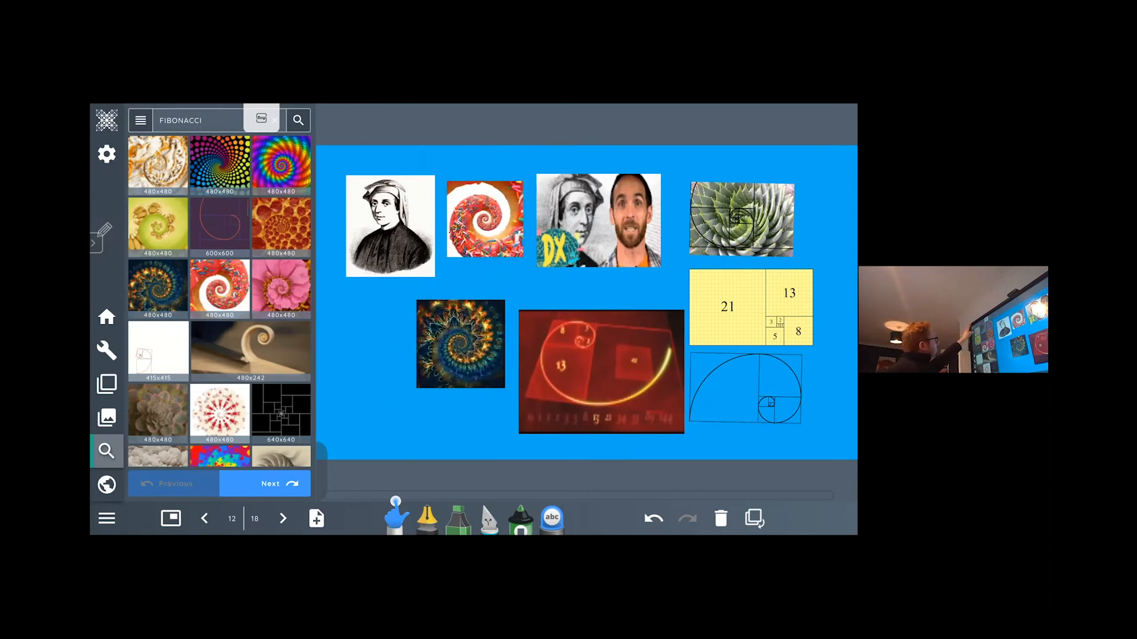
- Change the search source to Clipart and search for SPIRAL
{"action": "left_click", "coordinate": [141, 121]}
{"action": "left_click", "coordinate": [172, 249]}
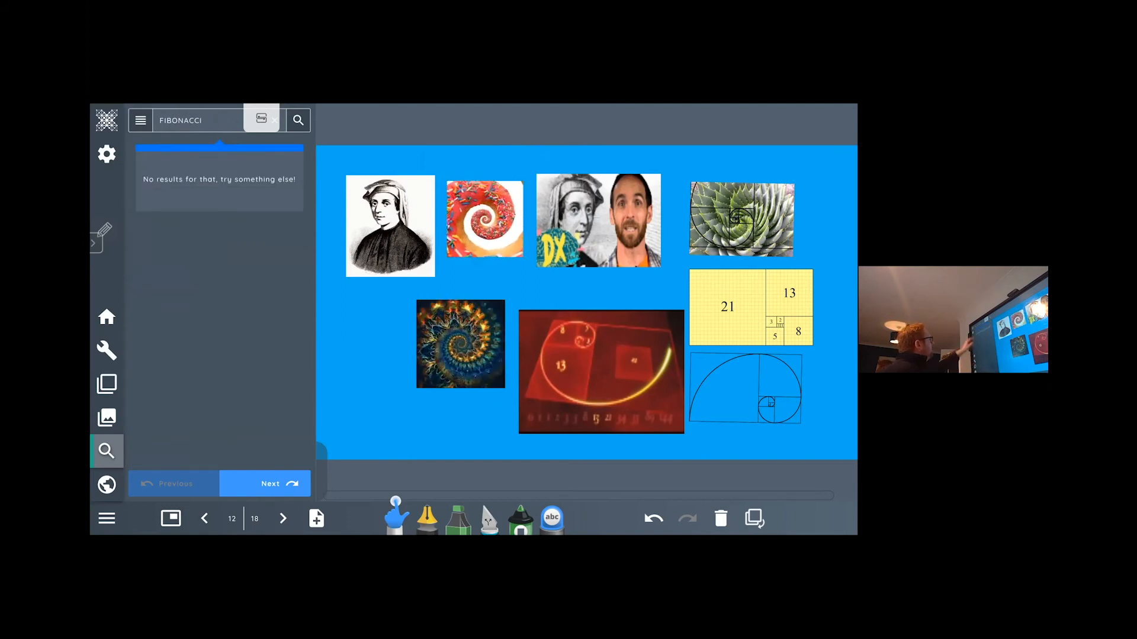
{"action": "left_click", "coordinate": [201, 120]}
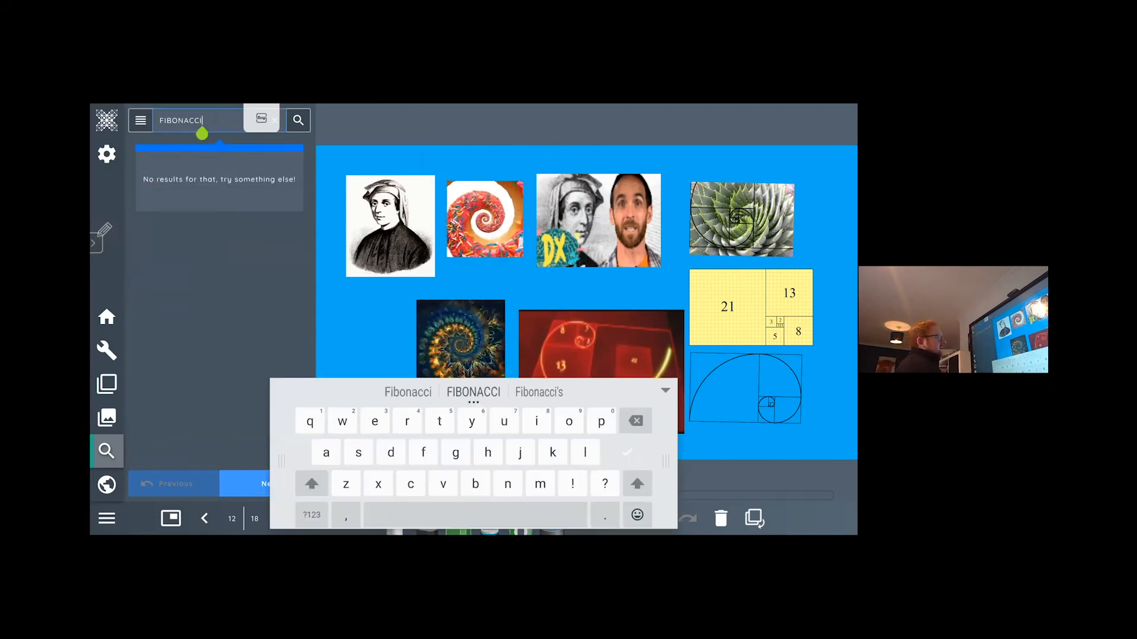
{"action": "key", "text": "BackSpace"}
{"action": "key", "text": "BackSpace"}
{"action": "key", "text": "BackSpace"}
{"action": "key", "text": "BackSpace"}
{"action": "key", "text": "BackSpace"}
{"action": "key", "text": "BackSpace"}
{"action": "key", "text": "BackSpace"}
{"action": "key", "text": "BackSpace"}
{"action": "key", "text": "BackSpace"}
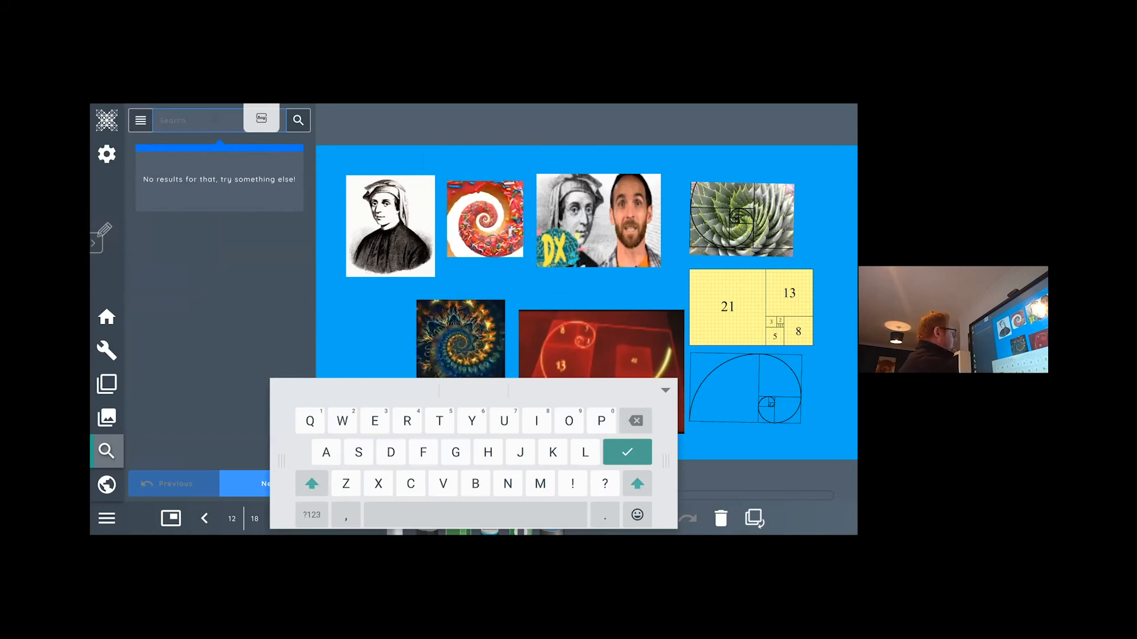
{"action": "type", "text": "SPIRAL"}
{"action": "key", "text": "Return"}
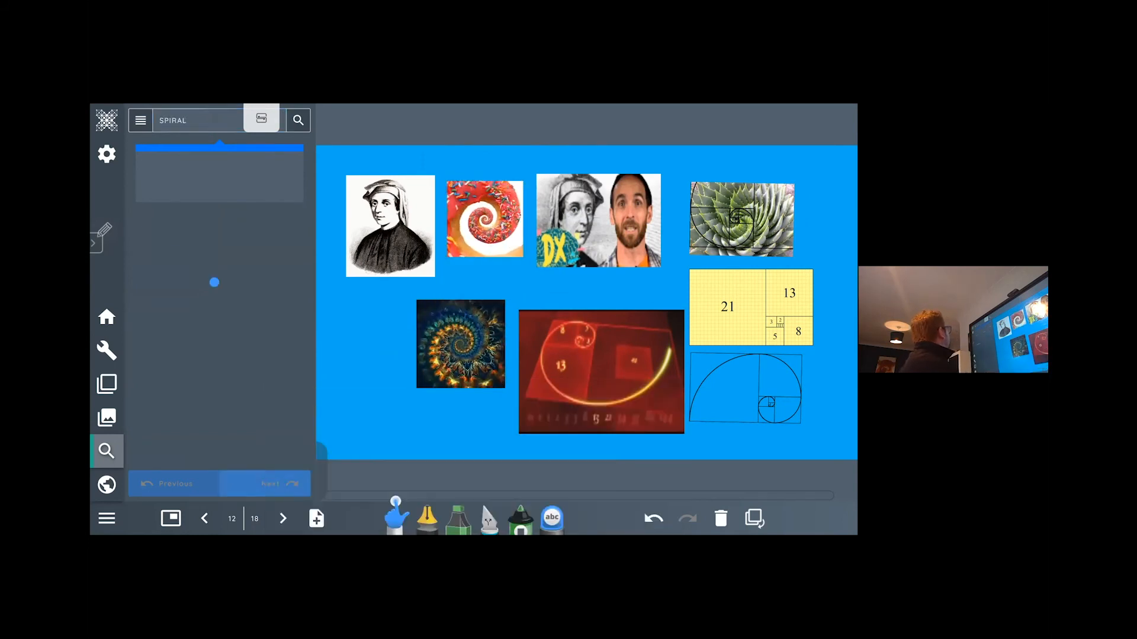
- Add the orange spiral clipart to the page, shrunk and placed below the portrait beside the fractal spiral GIF
{"action": "left_click_drag", "start_coordinate": [158, 225], "coordinate": [380, 358]}
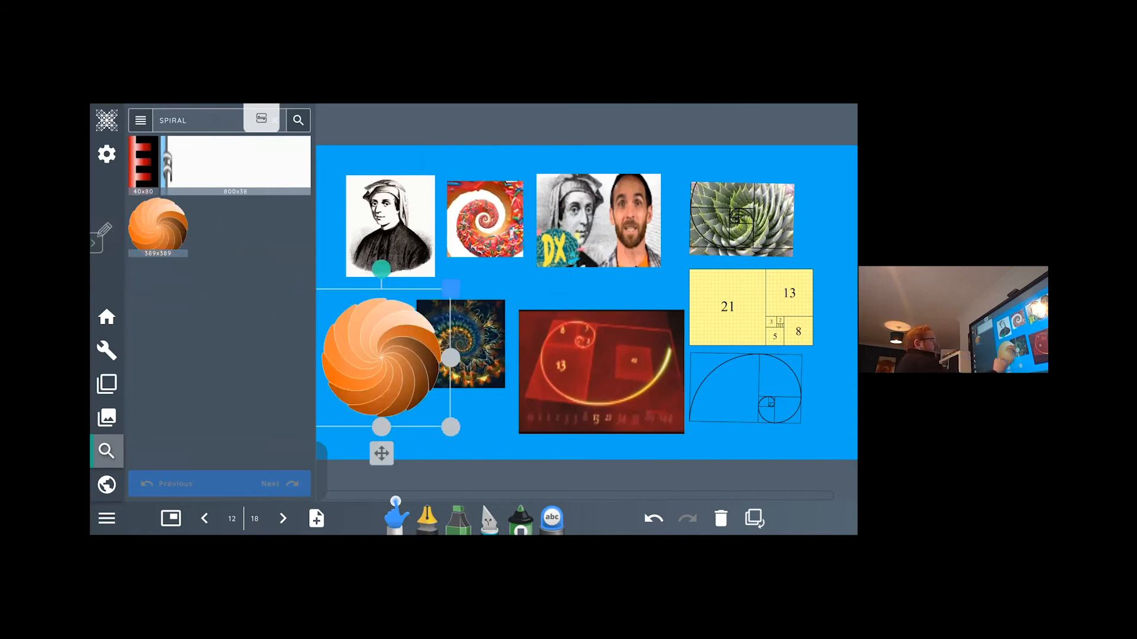
{"action": "left_click_drag", "start_coordinate": [452, 428], "coordinate": [423, 408]}
{"action": "left_click_drag", "start_coordinate": [380, 366], "coordinate": [371, 343]}
{"action": "left_click", "coordinate": [402, 447]}
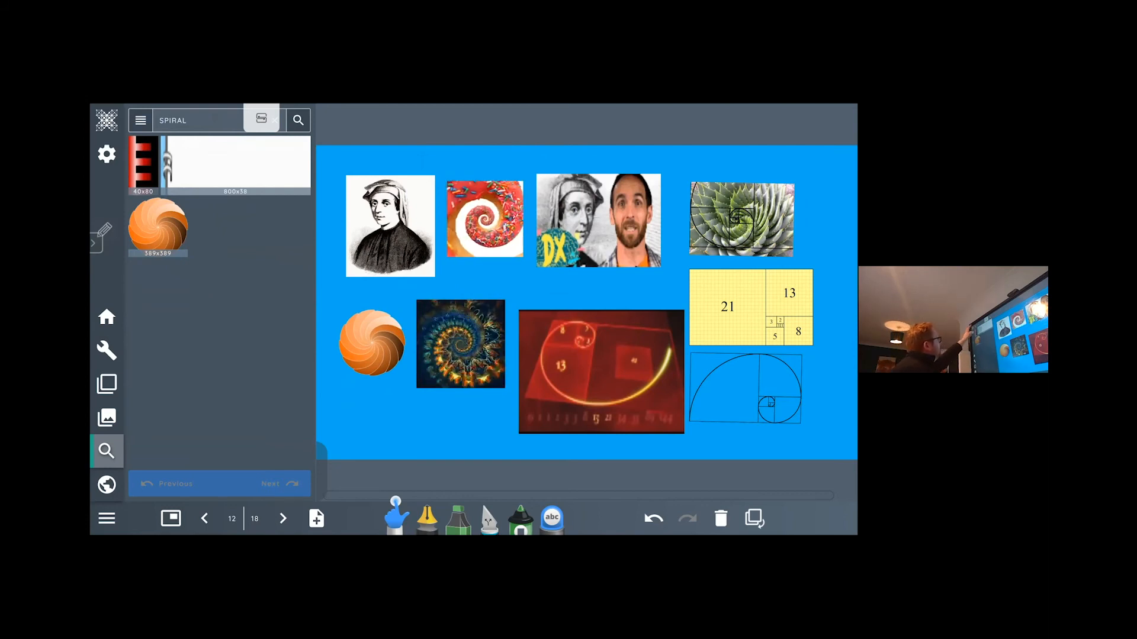
- Change the SPIRAL search source to Unsplash
{"action": "left_click", "coordinate": [141, 120]}
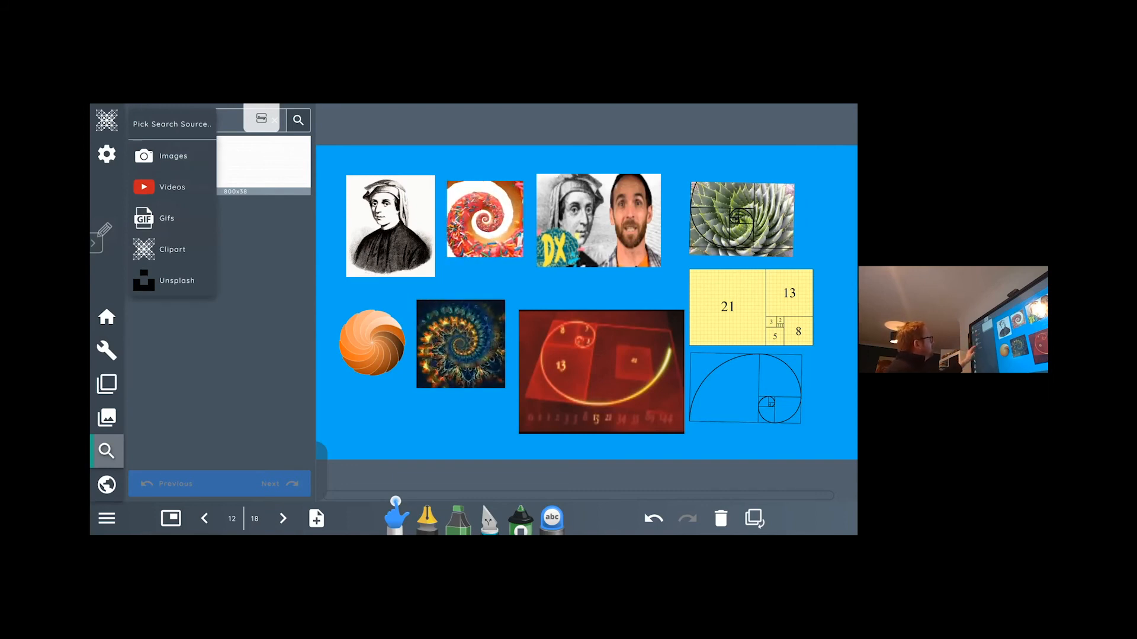
{"action": "left_click", "coordinate": [226, 281]}
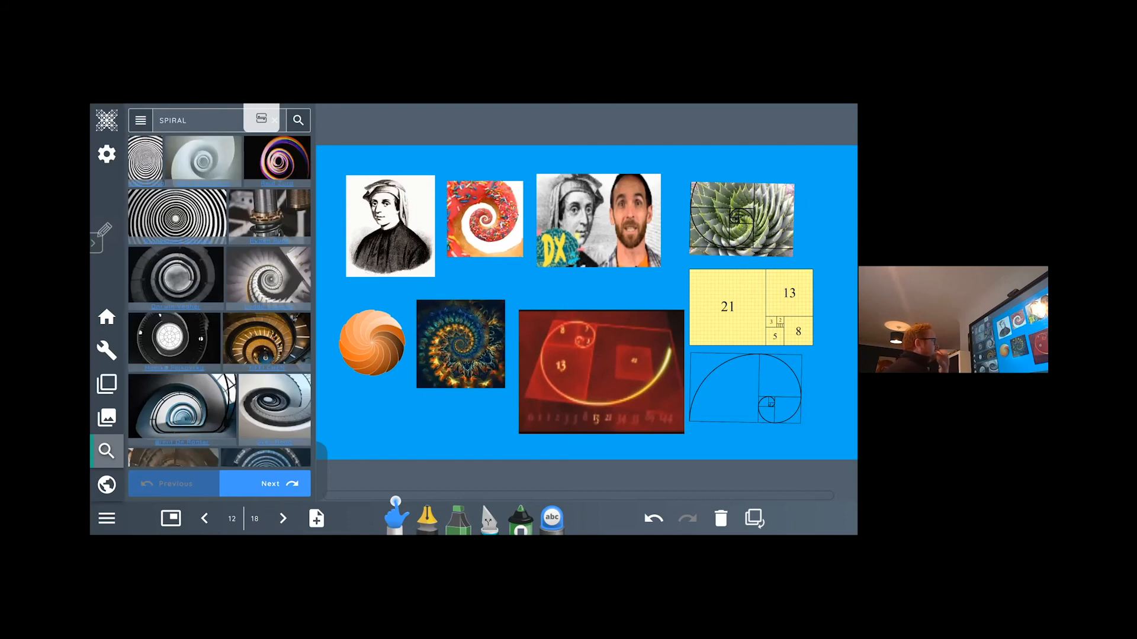
- Delete the red golden-spiral video from the page
{"action": "scroll", "coordinate": [601, 372], "scroll_direction": "down", "scroll_amount": 3}
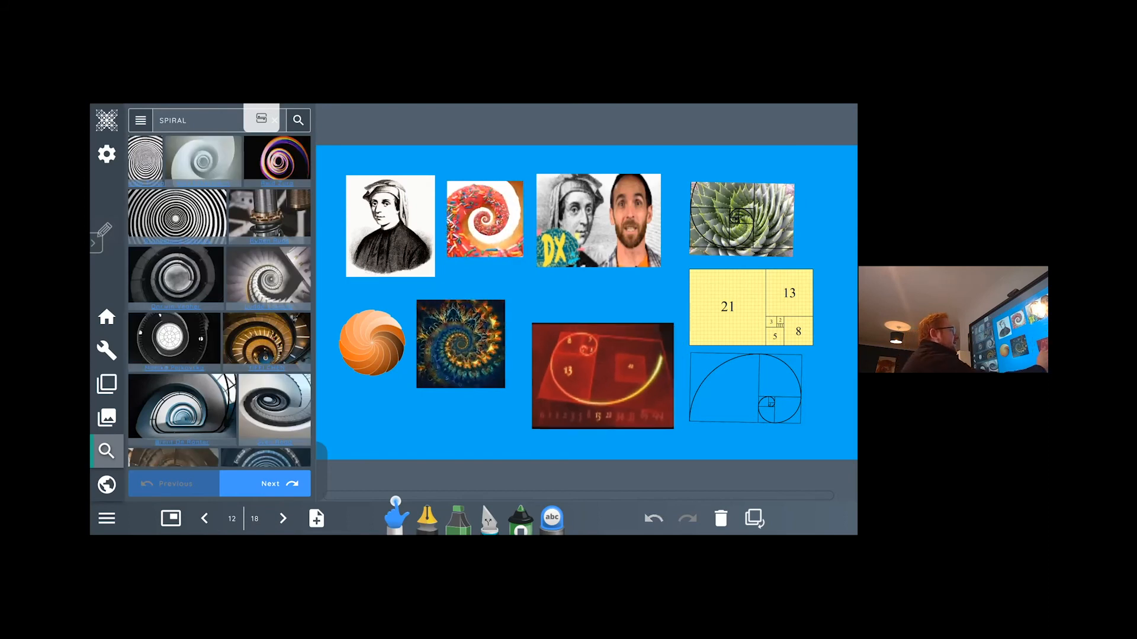
{"action": "left_click_drag", "start_coordinate": [601, 381], "coordinate": [740, 233]}
{"action": "key", "text": "Delete"}
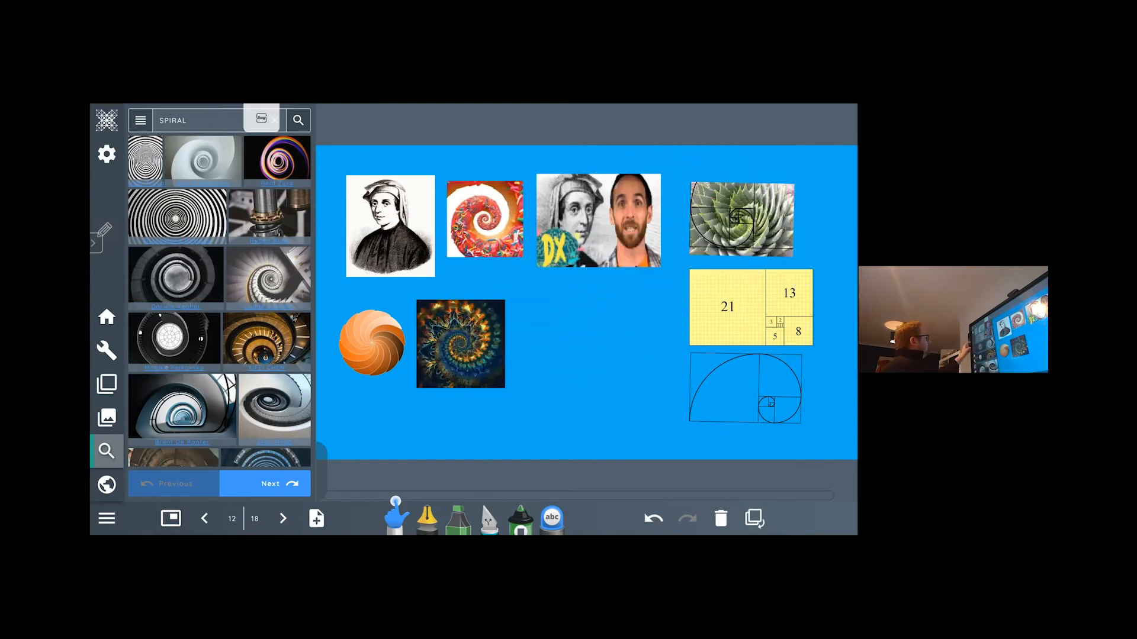
- Add the black-and-white concentric circles photo and the dark photo with the round white centre to the page
{"action": "left_click_drag", "start_coordinate": [176, 217], "coordinate": [317, 253]}
{"action": "left_click_drag", "start_coordinate": [174, 339], "coordinate": [298, 367]}
{"action": "left_click_drag", "start_coordinate": [318, 252], "coordinate": [502, 282]}
{"action": "left_click_drag", "start_coordinate": [298, 367], "coordinate": [454, 374]}
{"action": "left_click_drag", "start_coordinate": [502, 282], "coordinate": [638, 320]}
{"action": "left_click_drag", "start_coordinate": [454, 374], "coordinate": [552, 376]}
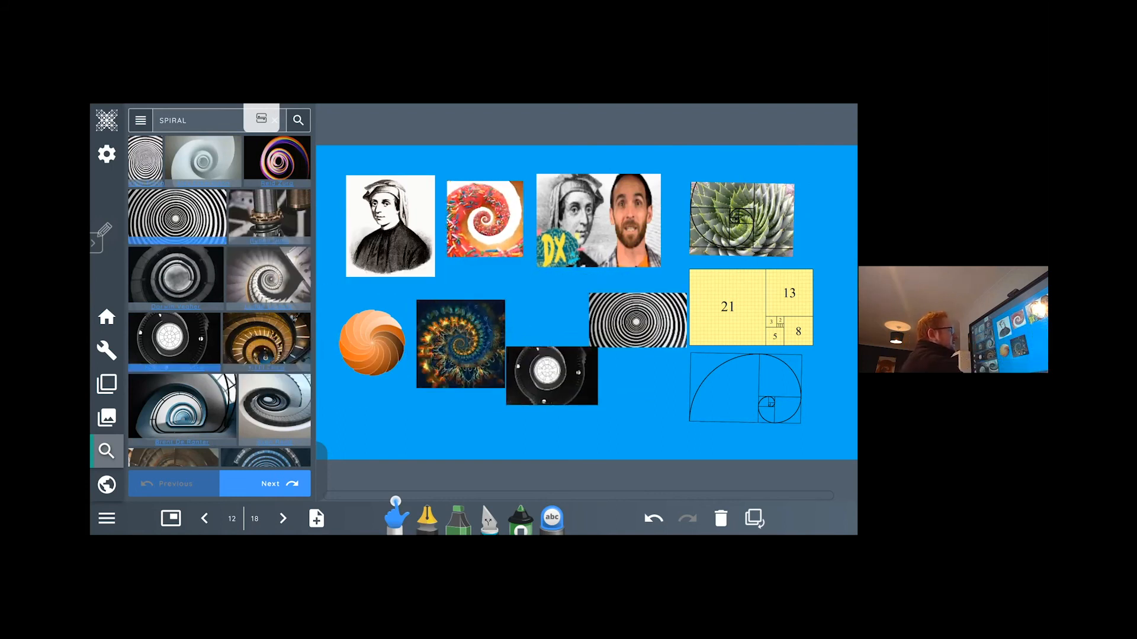
{"action": "left_click_drag", "start_coordinate": [638, 320], "coordinate": [637, 320]}
{"action": "left_click_drag", "start_coordinate": [552, 376], "coordinate": [552, 376]}
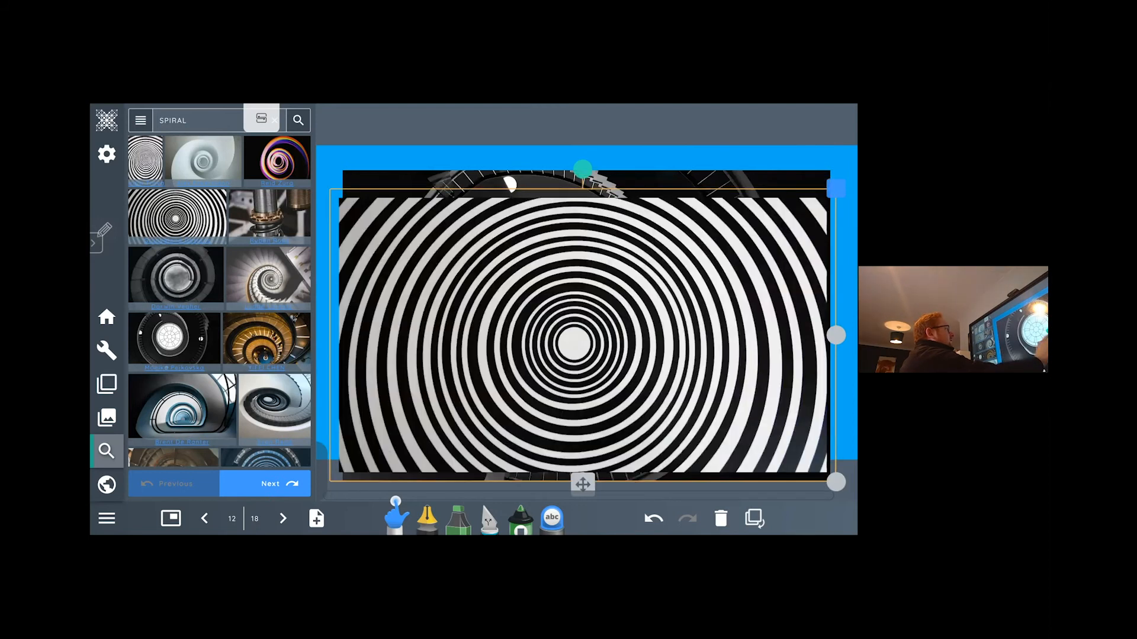
- Shrink both photos and stack them below the bearded-man video, with the dark round-centre photo above the concentric circles
{"action": "left_click_drag", "start_coordinate": [835, 482], "coordinate": [673, 416]}
{"action": "left_click", "coordinate": [586, 296]}
{"action": "left_click_drag", "start_coordinate": [840, 492], "coordinate": [650, 360]}
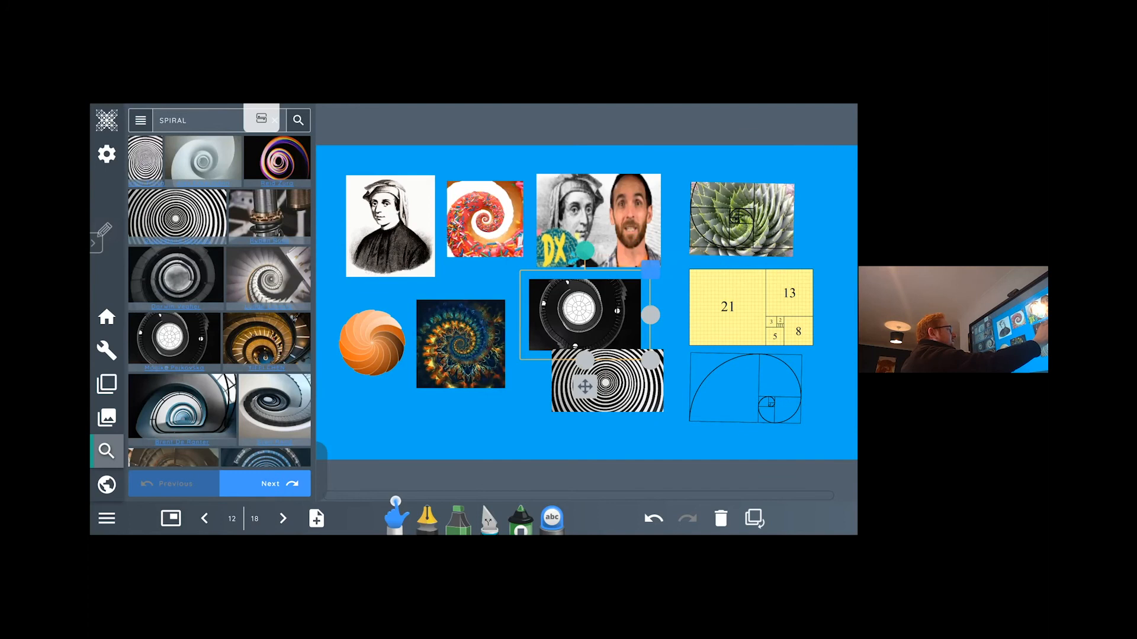
{"action": "left_click_drag", "start_coordinate": [585, 387], "coordinate": [602, 381]}
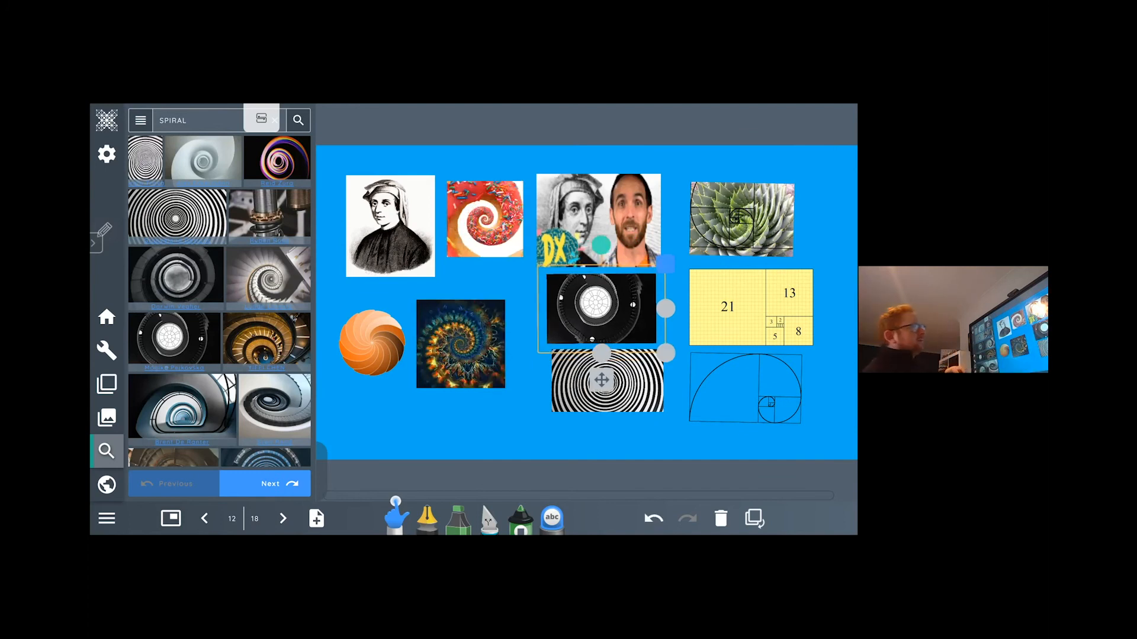
{"action": "key", "text": "Escape"}
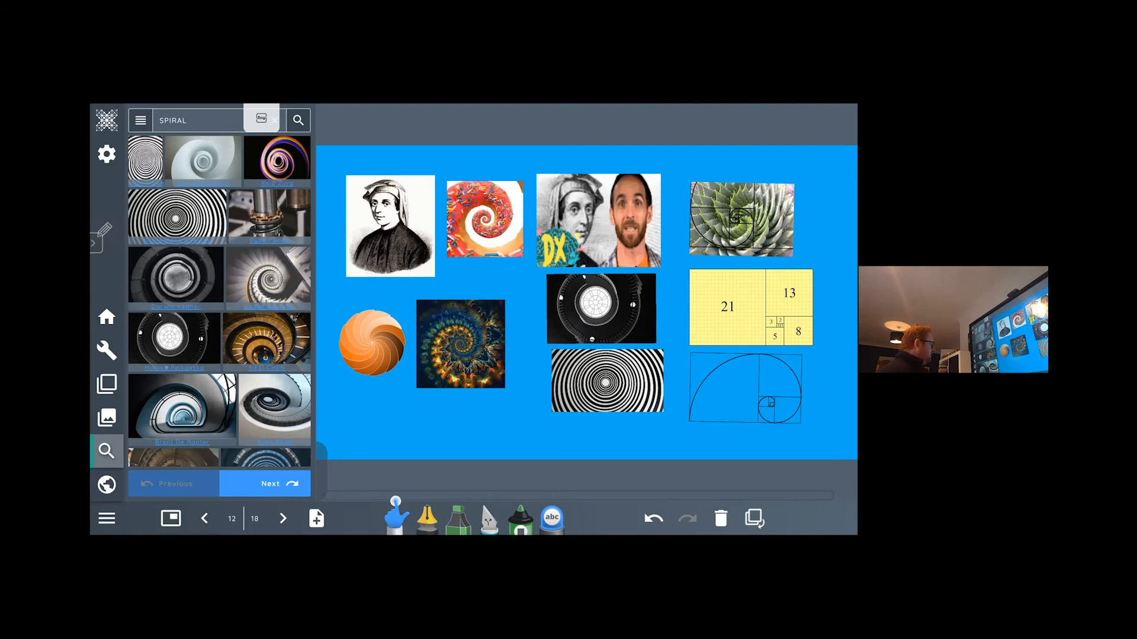
- Go to page 13 and insert monster.png from the USB storage /storage/sda1
{"action": "left_click", "coordinate": [282, 518]}
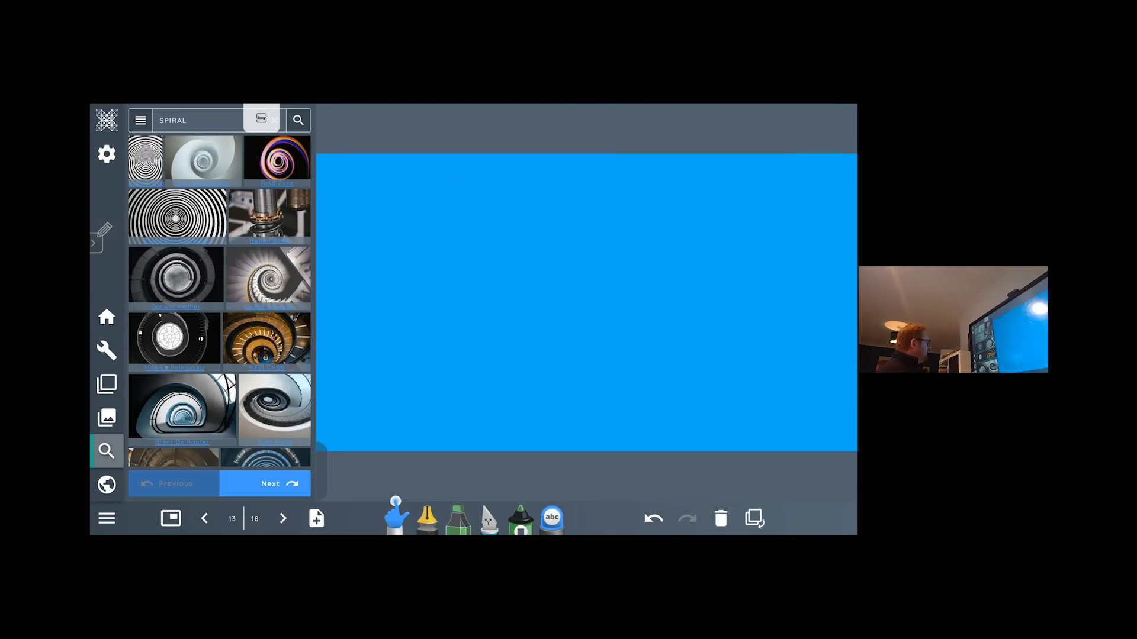
{"action": "left_click", "coordinate": [107, 417]}
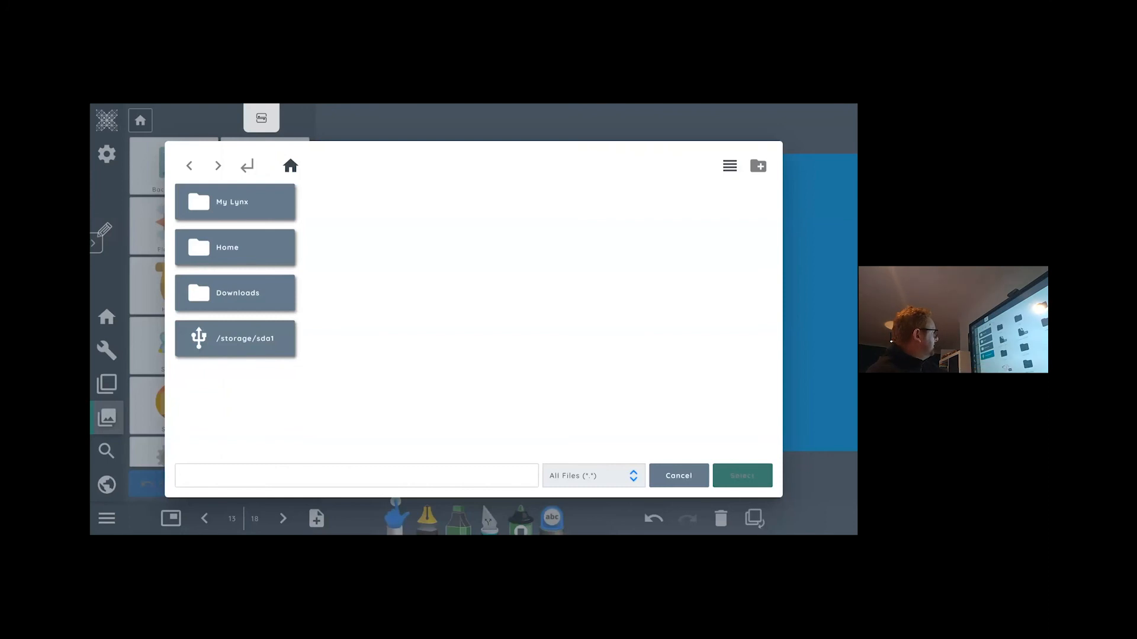
{"action": "left_click", "coordinate": [235, 339]}
{"action": "scroll", "coordinate": [487, 321], "scroll_direction": "down", "scroll_amount": 1}
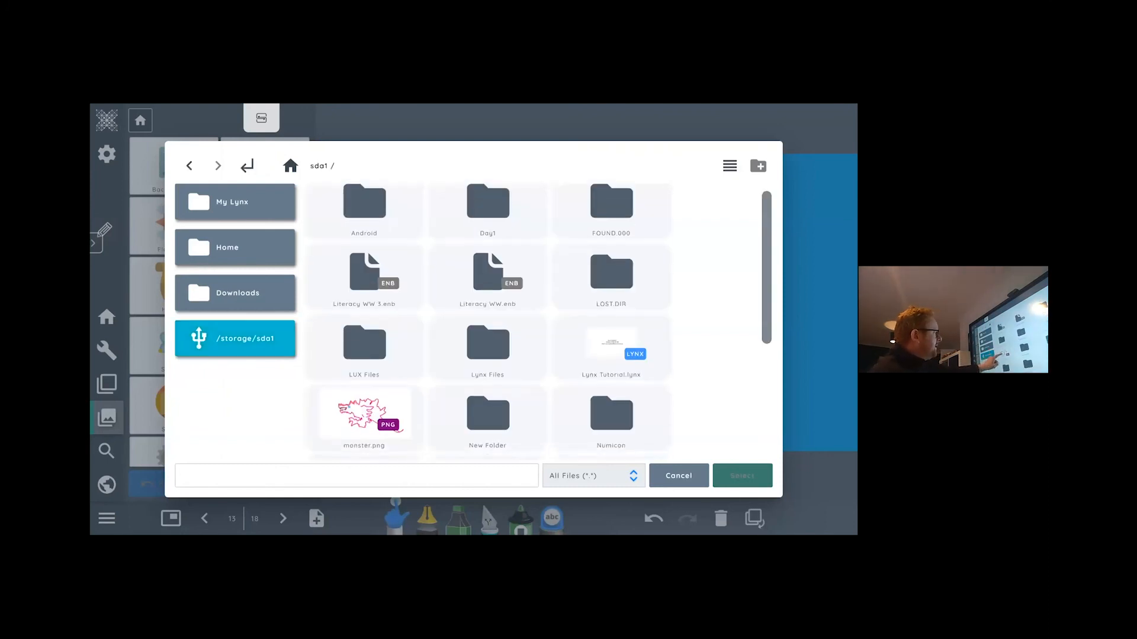
{"action": "scroll", "coordinate": [488, 321], "scroll_direction": "down", "scroll_amount": 2}
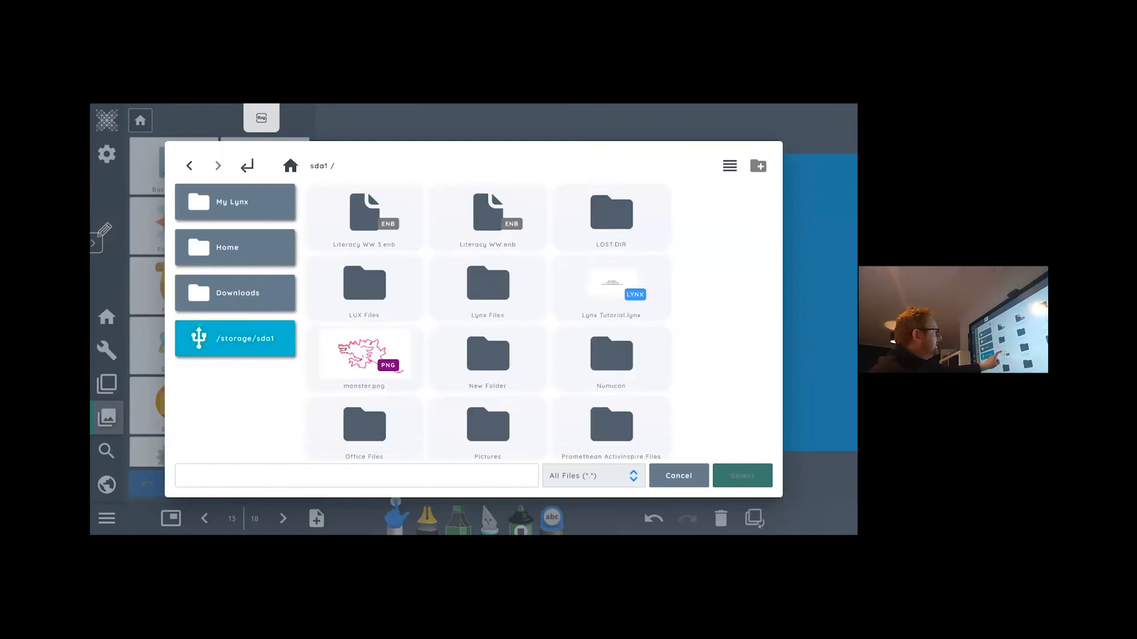
{"action": "double_click", "coordinate": [365, 358]}
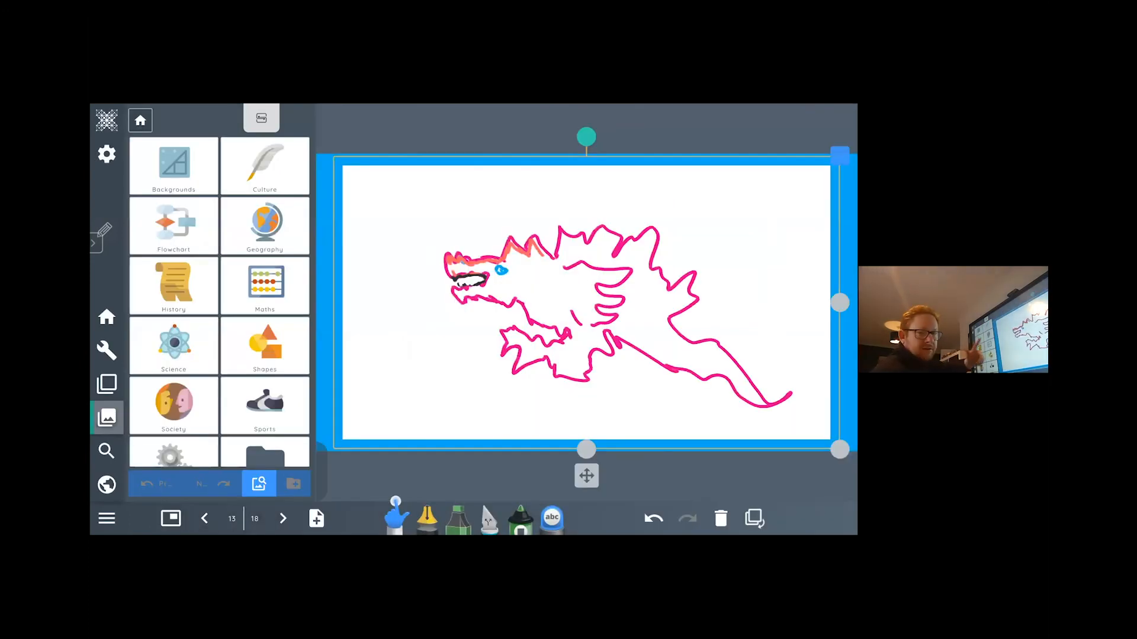
- Shrink the monster picture, tilt it slightly and move it to the upper-left area of the page
{"action": "left_click_drag", "start_coordinate": [450, 284], "coordinate": [449, 286]}
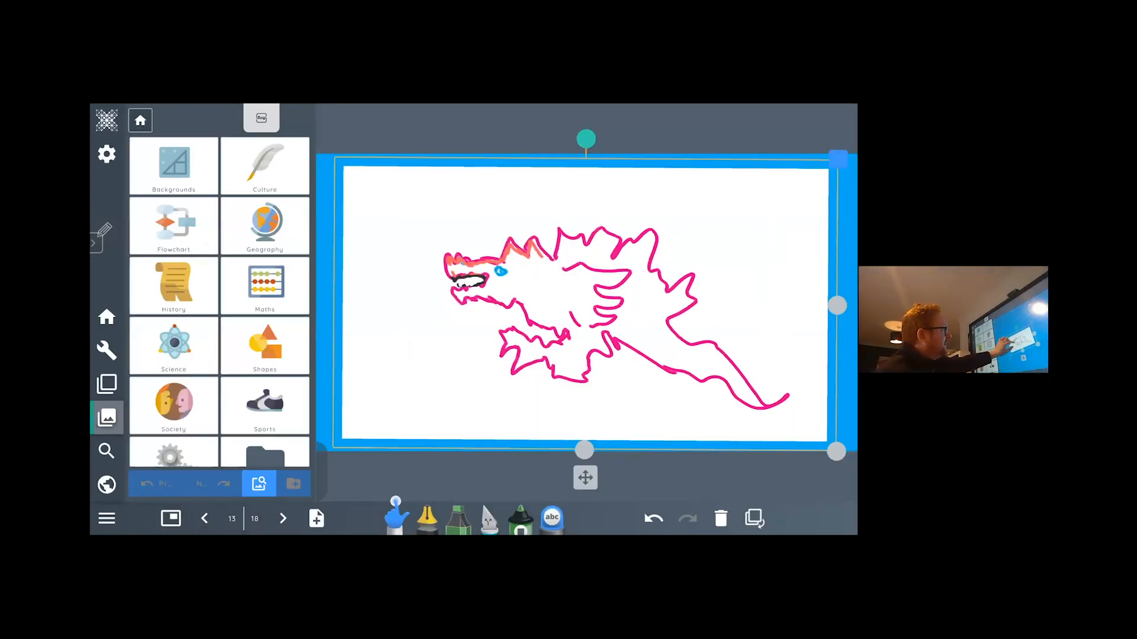
{"action": "left_click_drag", "start_coordinate": [585, 304], "coordinate": [451, 237]}
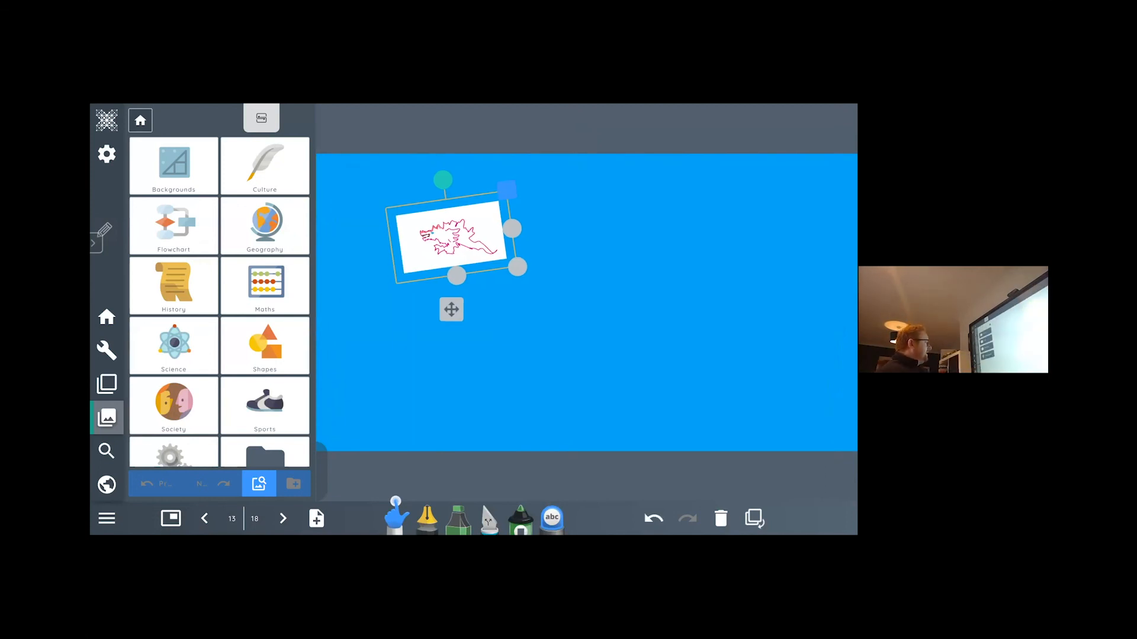
- Insert Clevertouch Pro Video.mp4 from the Videos folder of the USB storage
{"action": "left_click", "coordinate": [259, 483]}
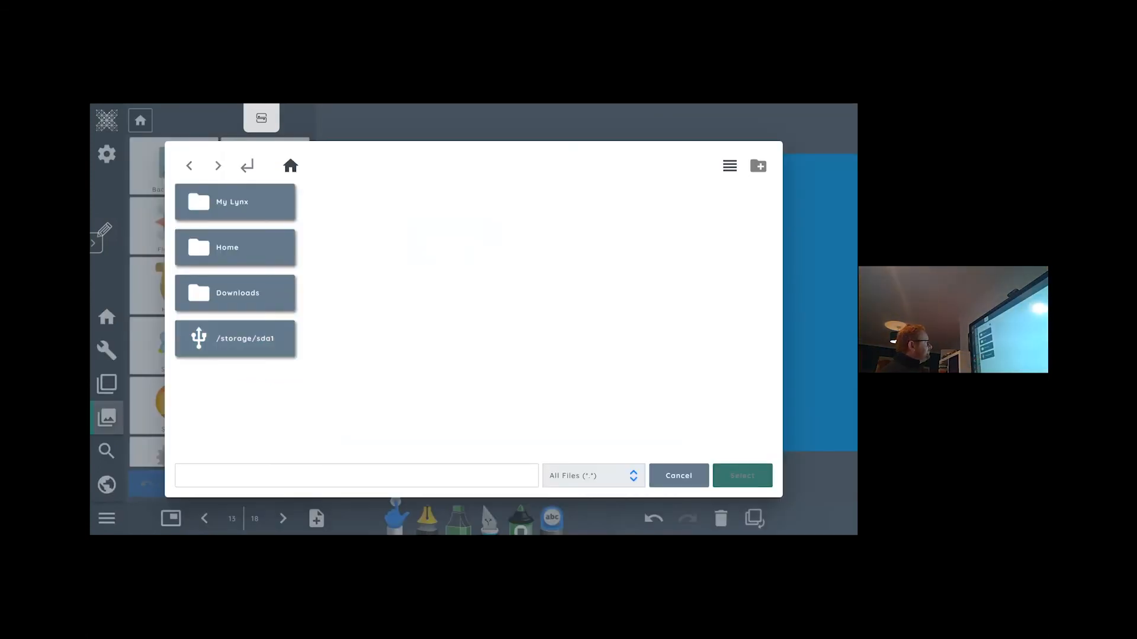
{"action": "left_click", "coordinate": [235, 338]}
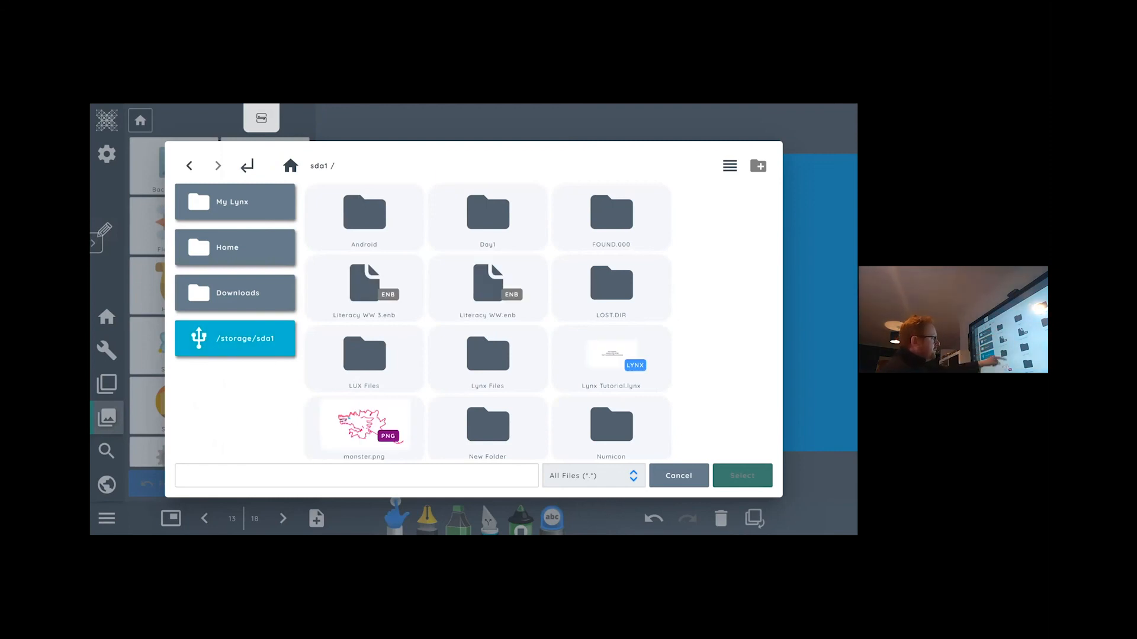
{"action": "scroll", "coordinate": [488, 320], "scroll_direction": "down", "scroll_amount": 5}
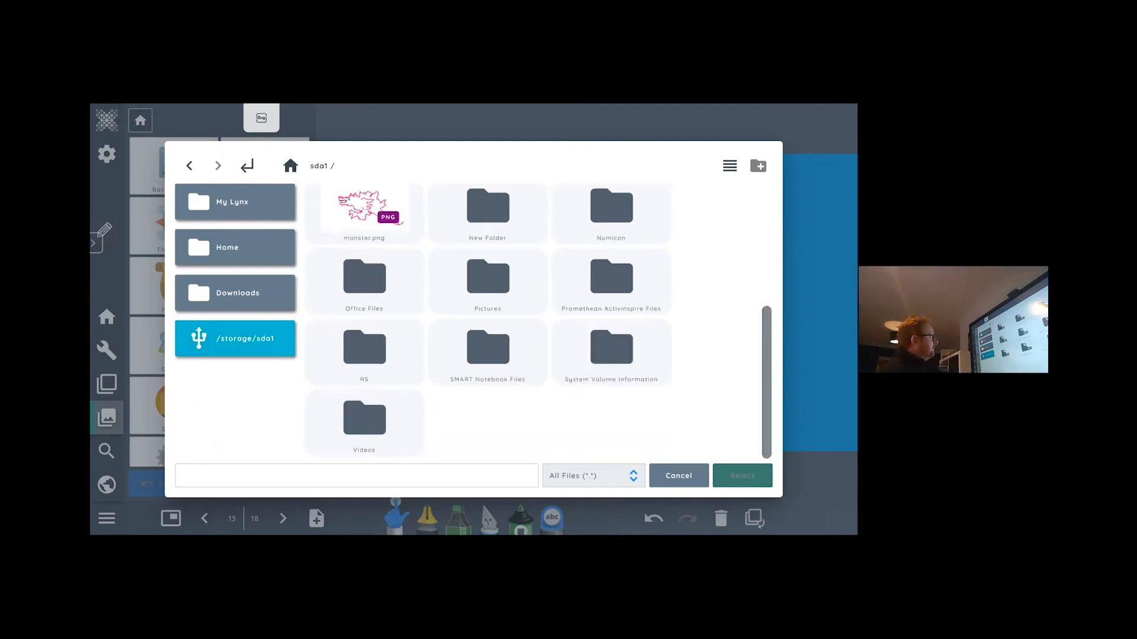
{"action": "left_click", "coordinate": [364, 423]}
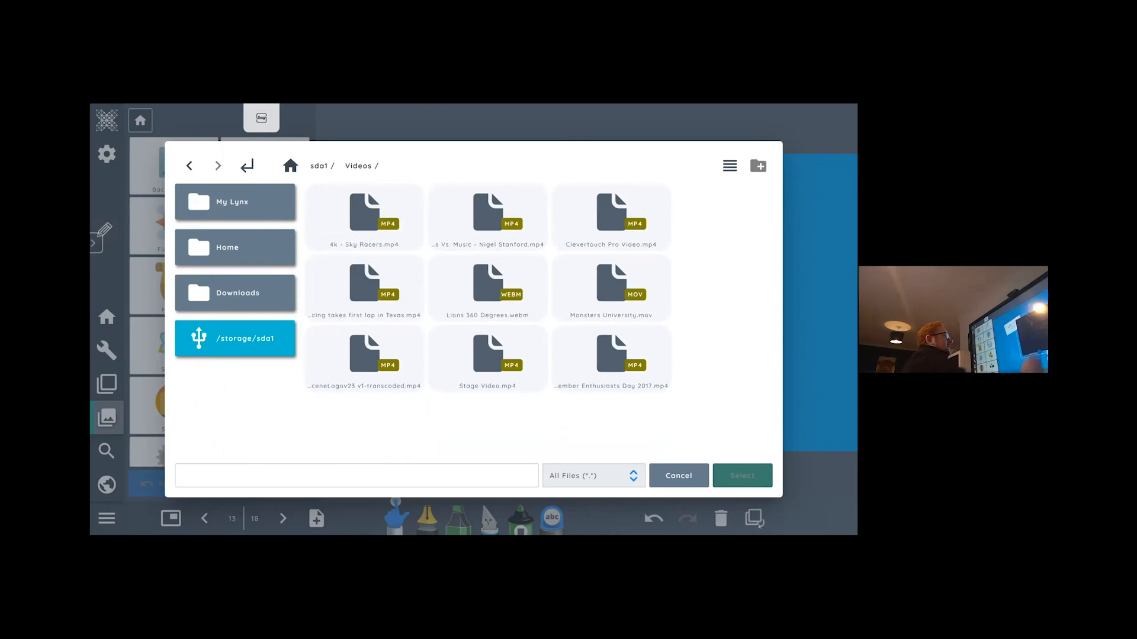
{"action": "left_click", "coordinate": [610, 216]}
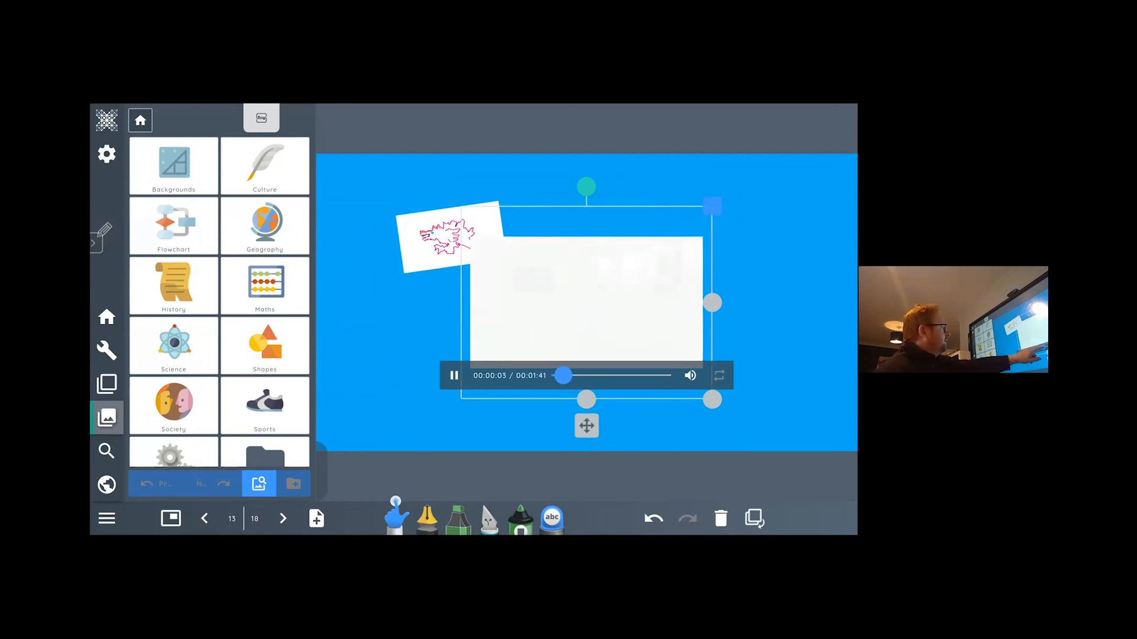
- Show the playback controls of the Clevertouch video and clear the selection
{"action": "left_click", "coordinate": [497, 423]}
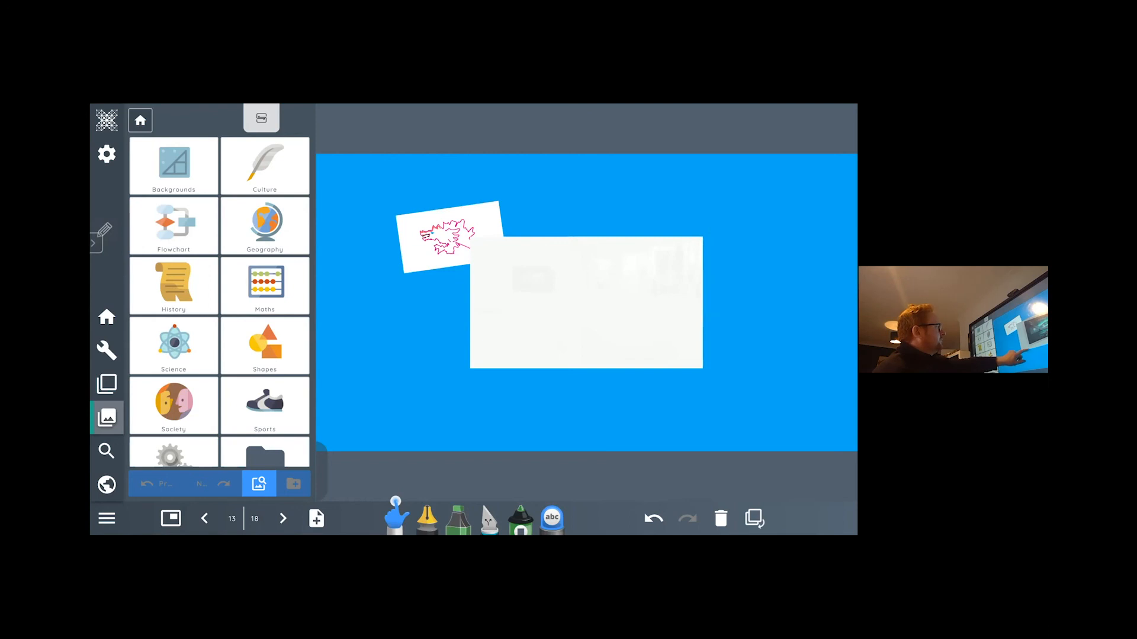
{"action": "left_click", "coordinate": [521, 337]}
{"action": "right_click", "coordinate": [498, 431]}
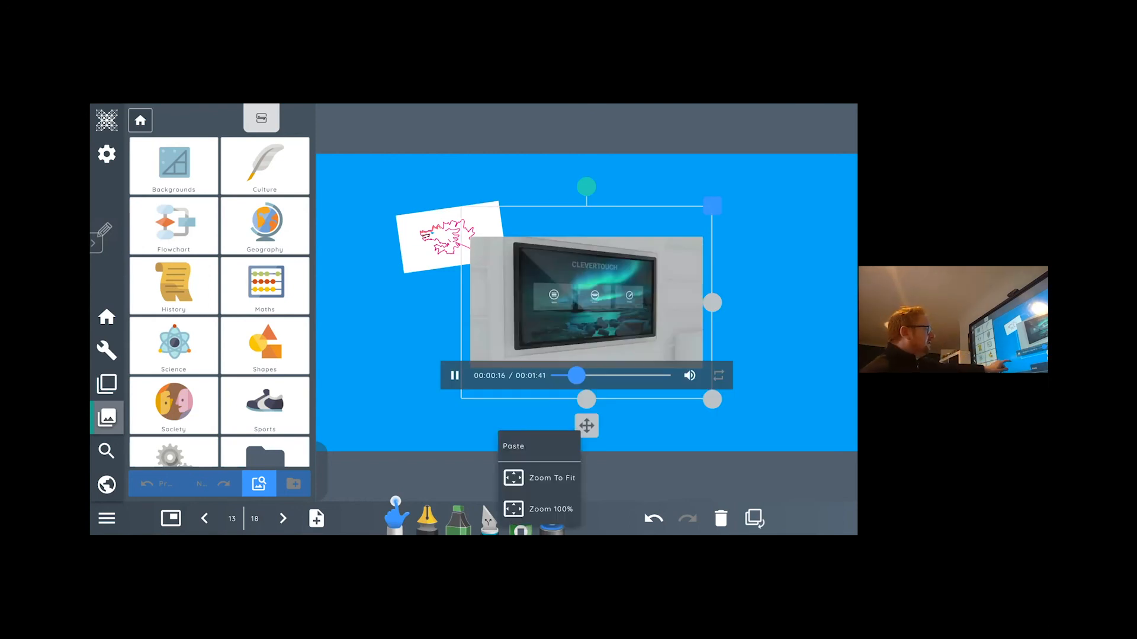
{"action": "key", "text": "Escape"}
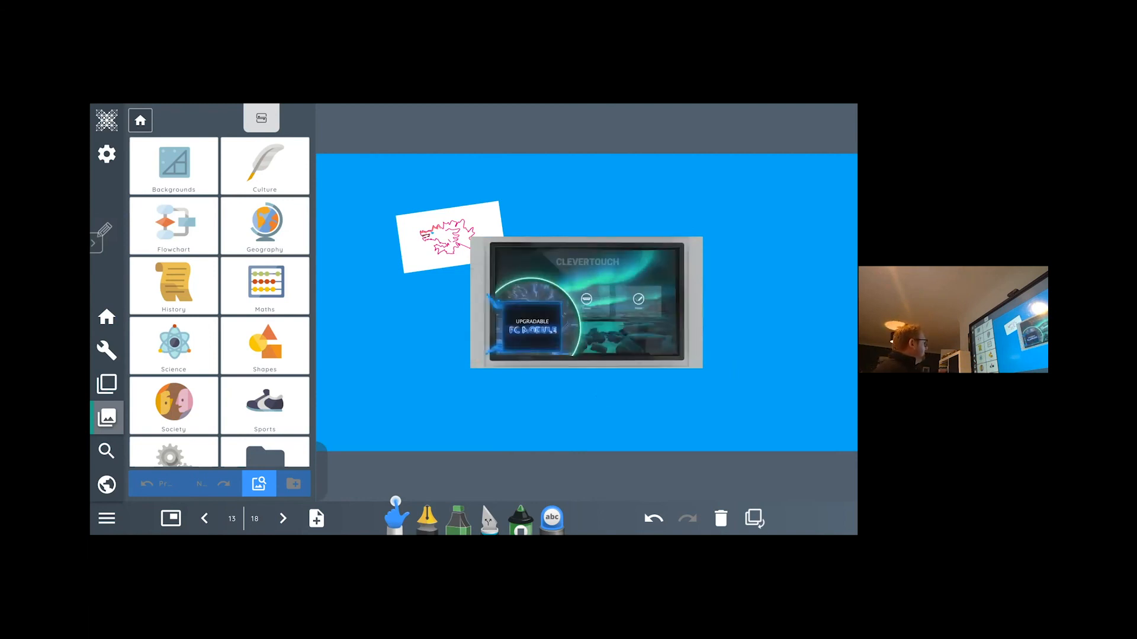
- Return to the media search, view the list of search sources and clear the SPIRAL search term
{"action": "left_click", "coordinate": [107, 452]}
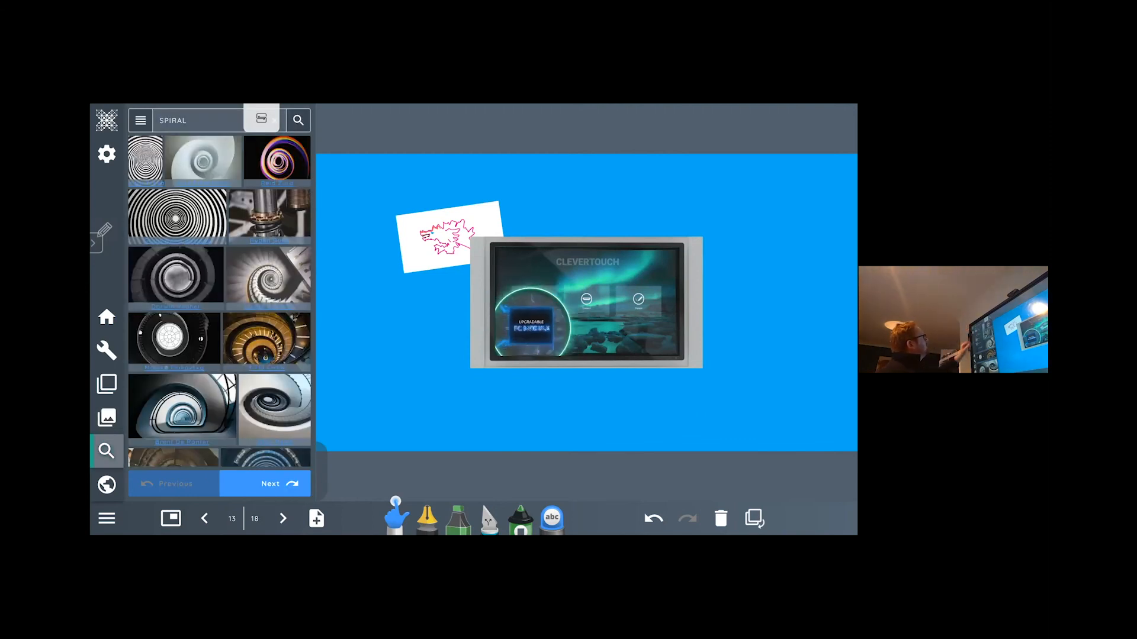
{"action": "left_click", "coordinate": [141, 120]}
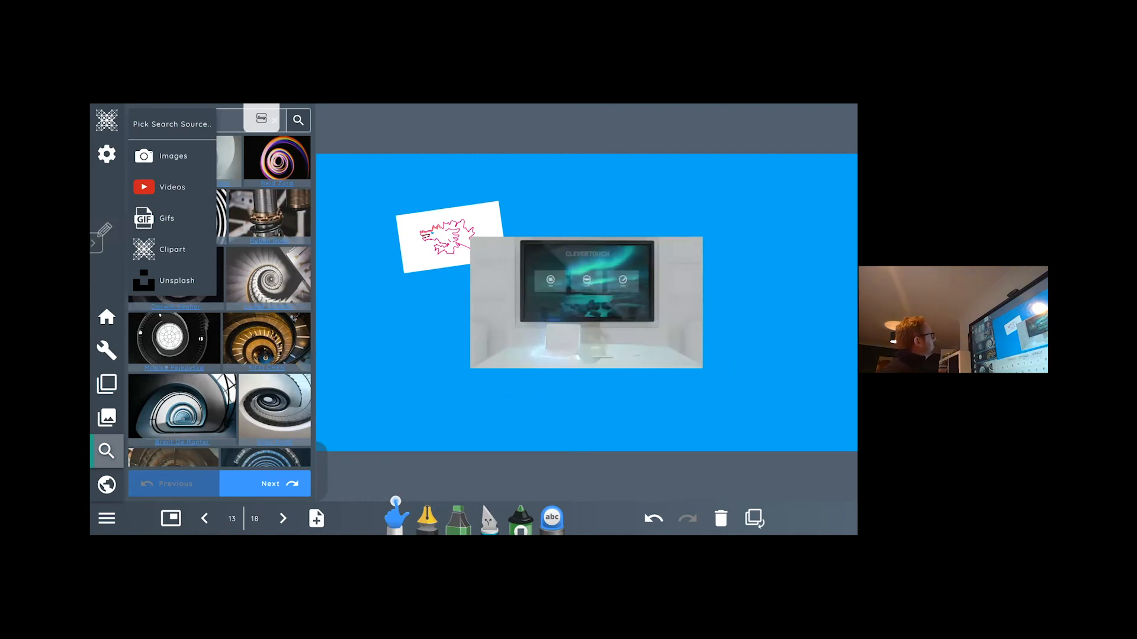
{"action": "left_click", "coordinate": [186, 131]}
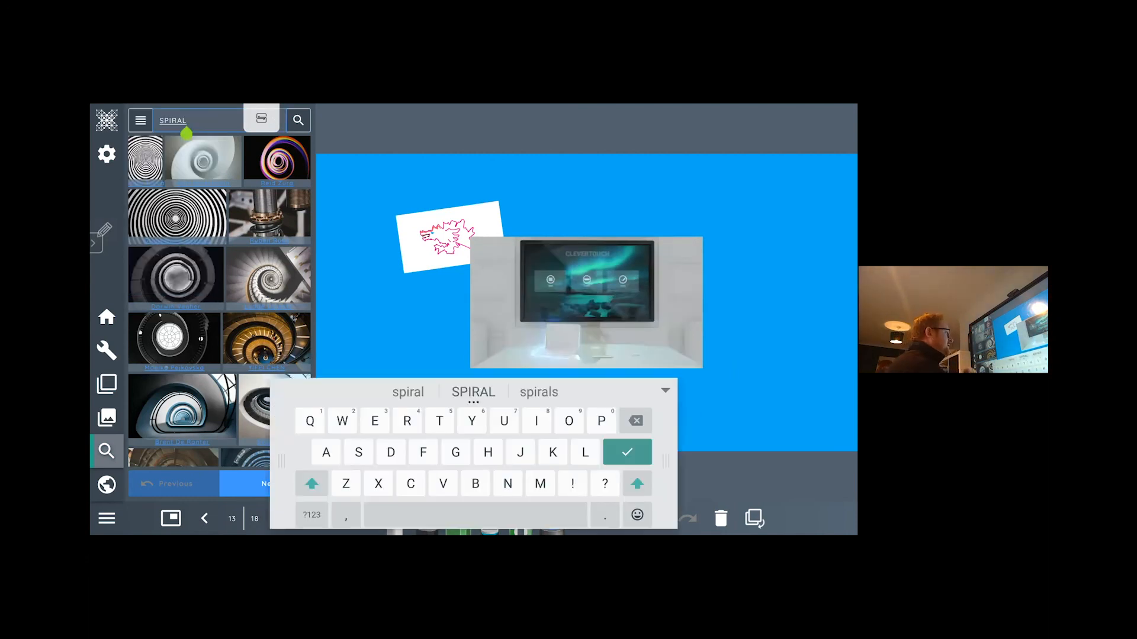
{"action": "key", "text": "BackSpace"}
{"action": "key", "text": "BackSpace"}
{"action": "key", "text": "BackSpace"}
{"action": "key", "text": "BackSpace"}
{"action": "key", "text": "BackSpace"}
{"action": "key", "text": "BackSpace"}
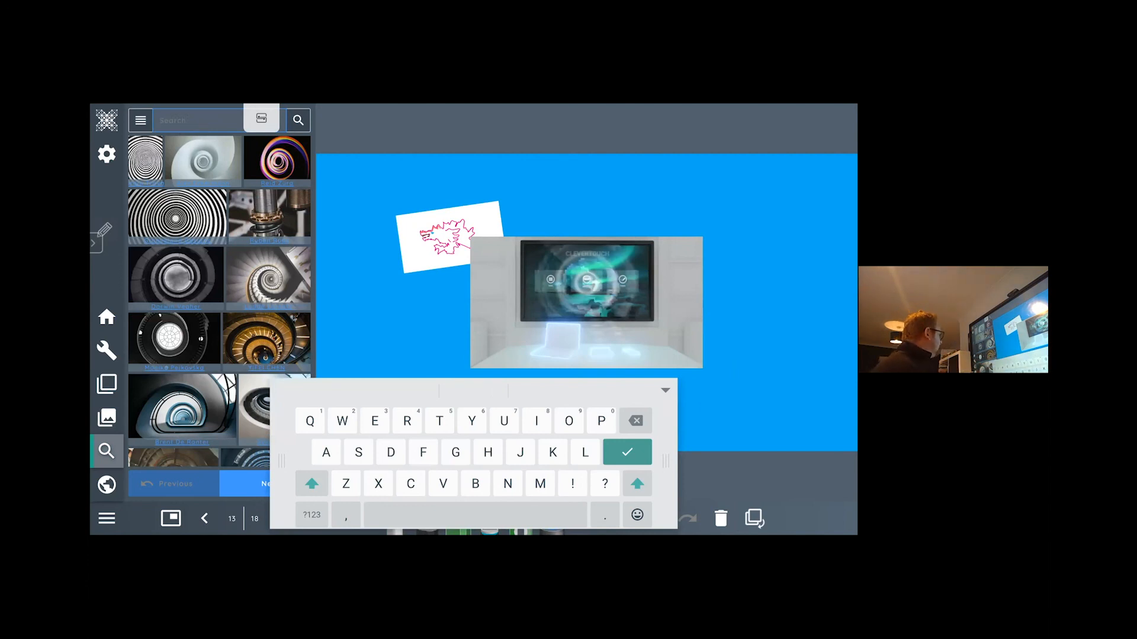
- View the storage locations in the media library's file browser and close it without choosing a file
{"action": "left_click", "coordinate": [106, 418]}
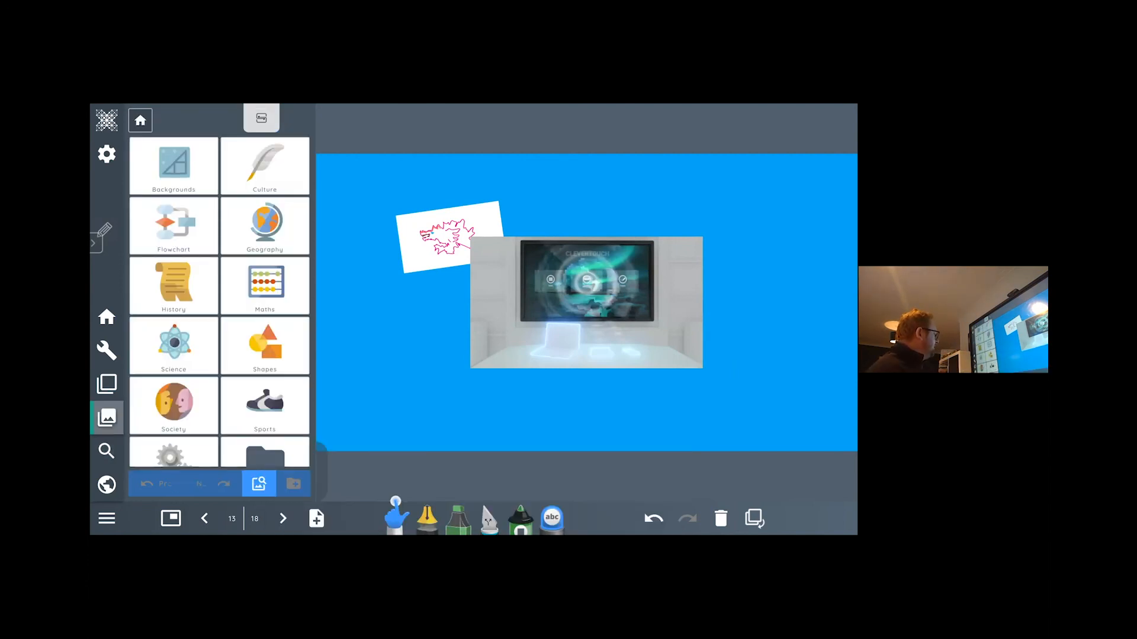
{"action": "left_click", "coordinate": [258, 483]}
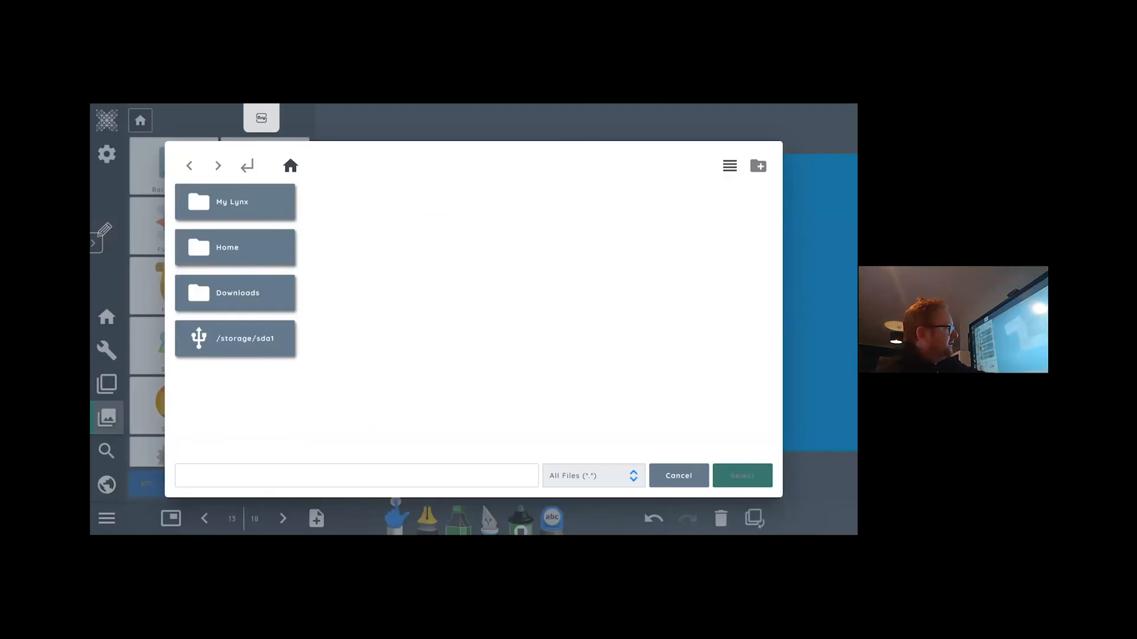
{"action": "left_click", "coordinate": [678, 475]}
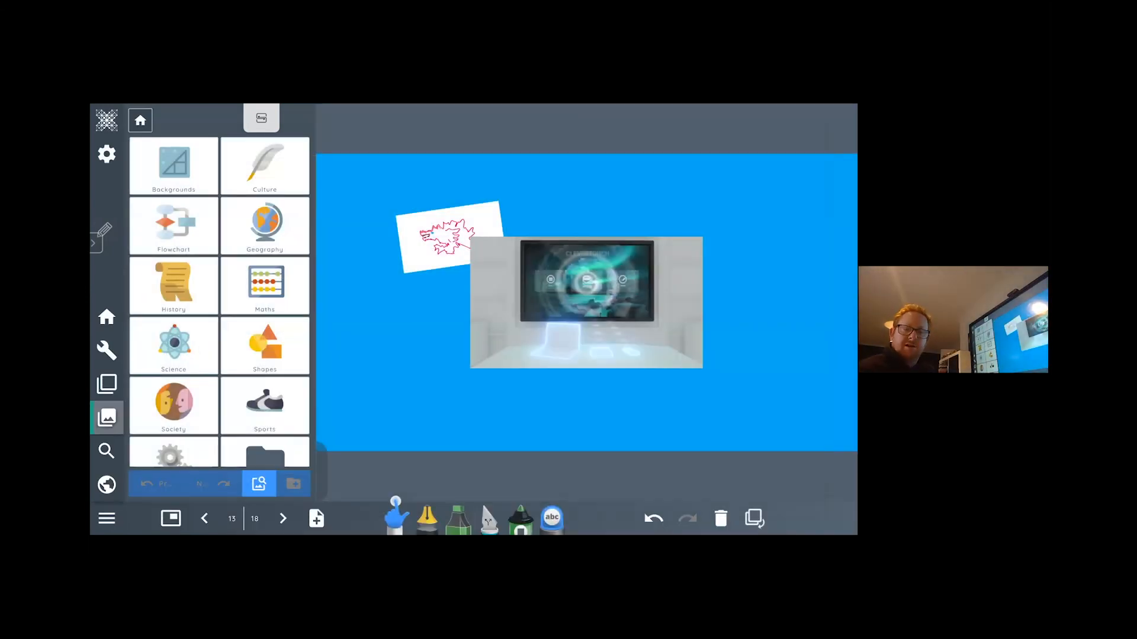